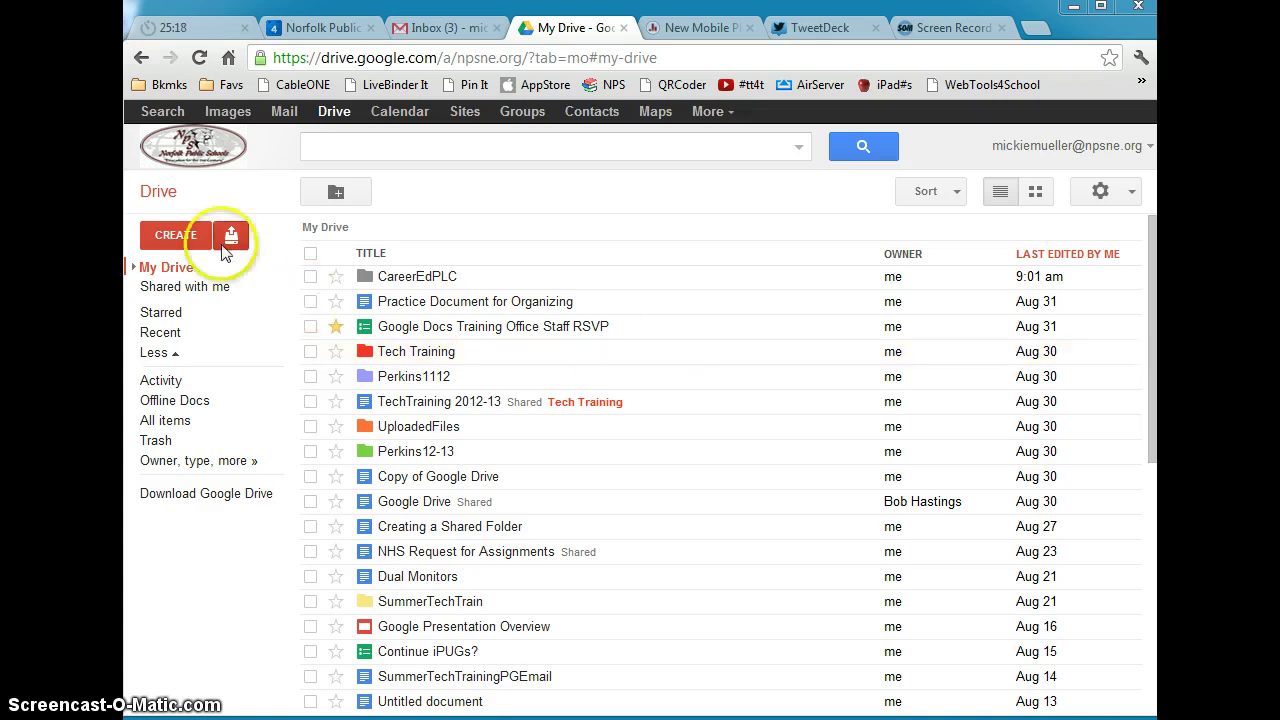
# Step: Create a new folder named Misc in My Drive
pyautogui.click(188, 236)
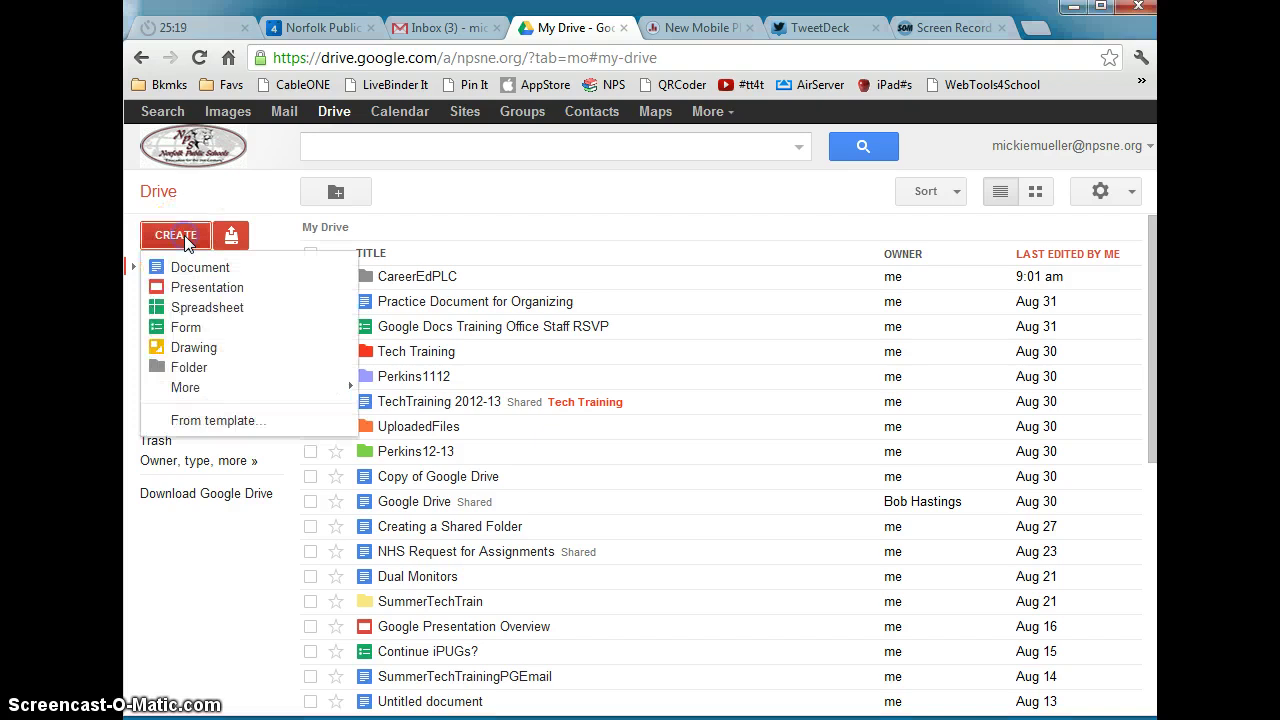
pyautogui.click(192, 366)
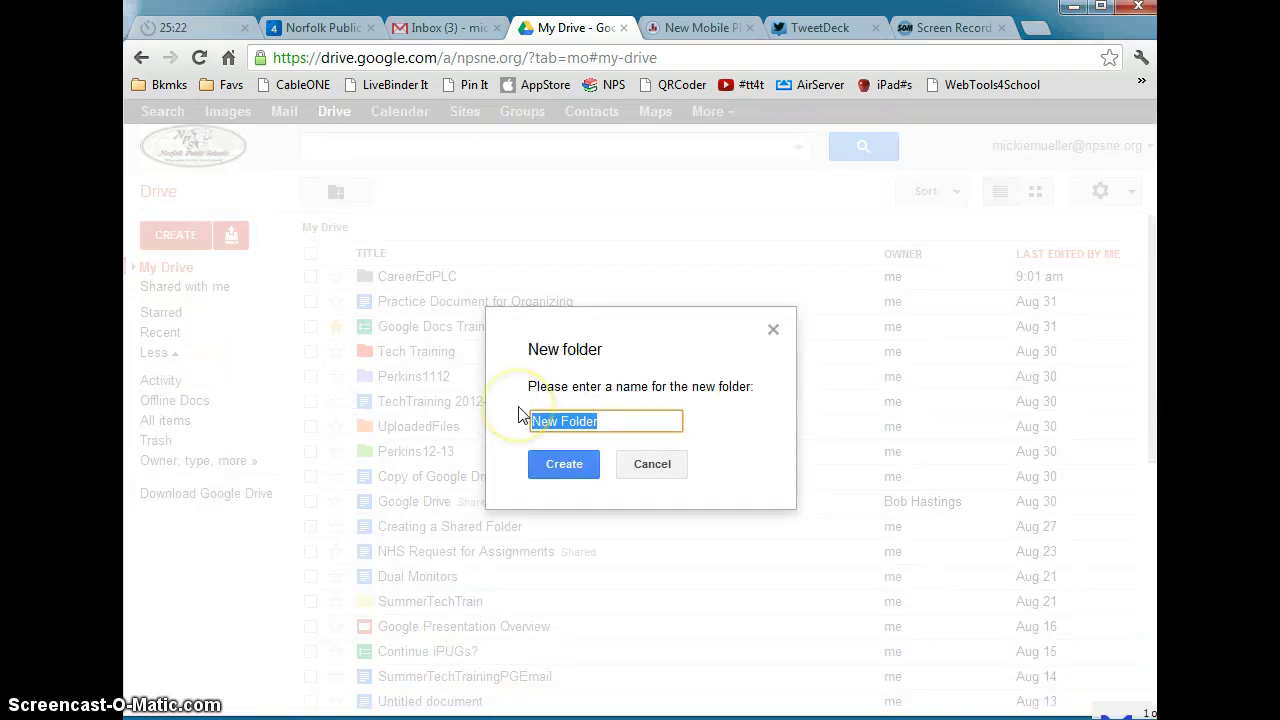
pyautogui.write('Misc')
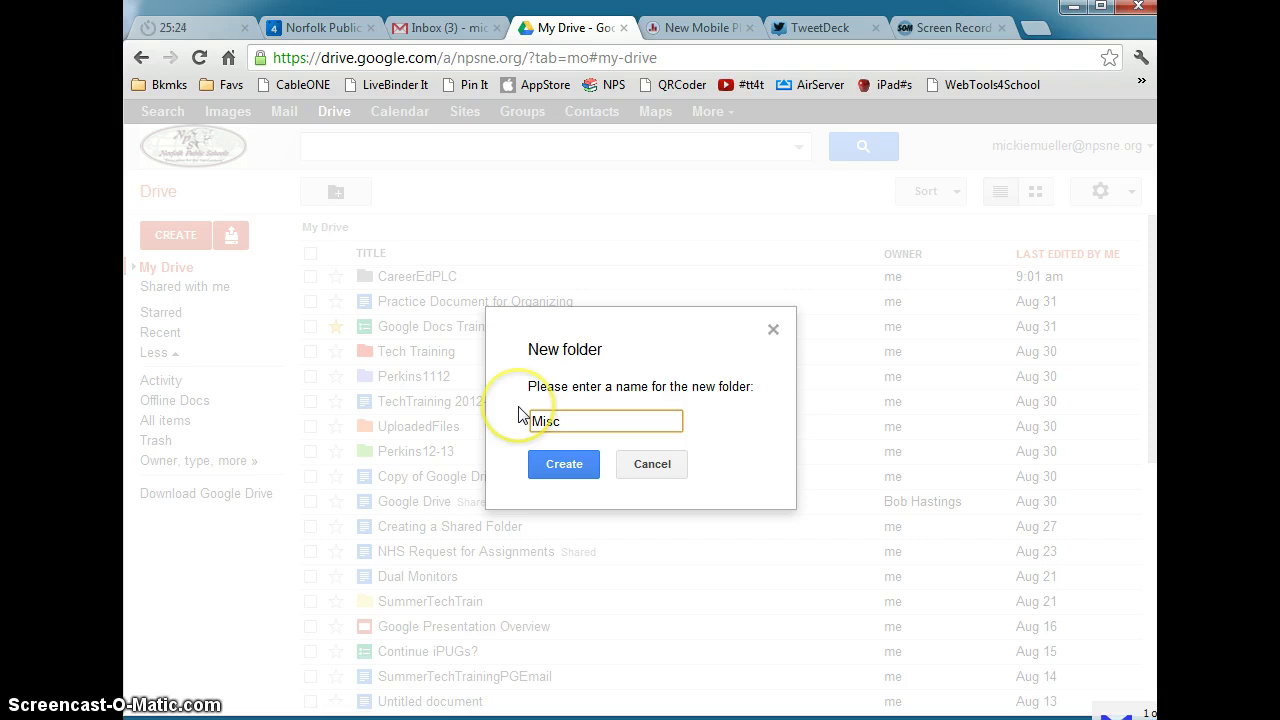
pyautogui.click(571, 474)
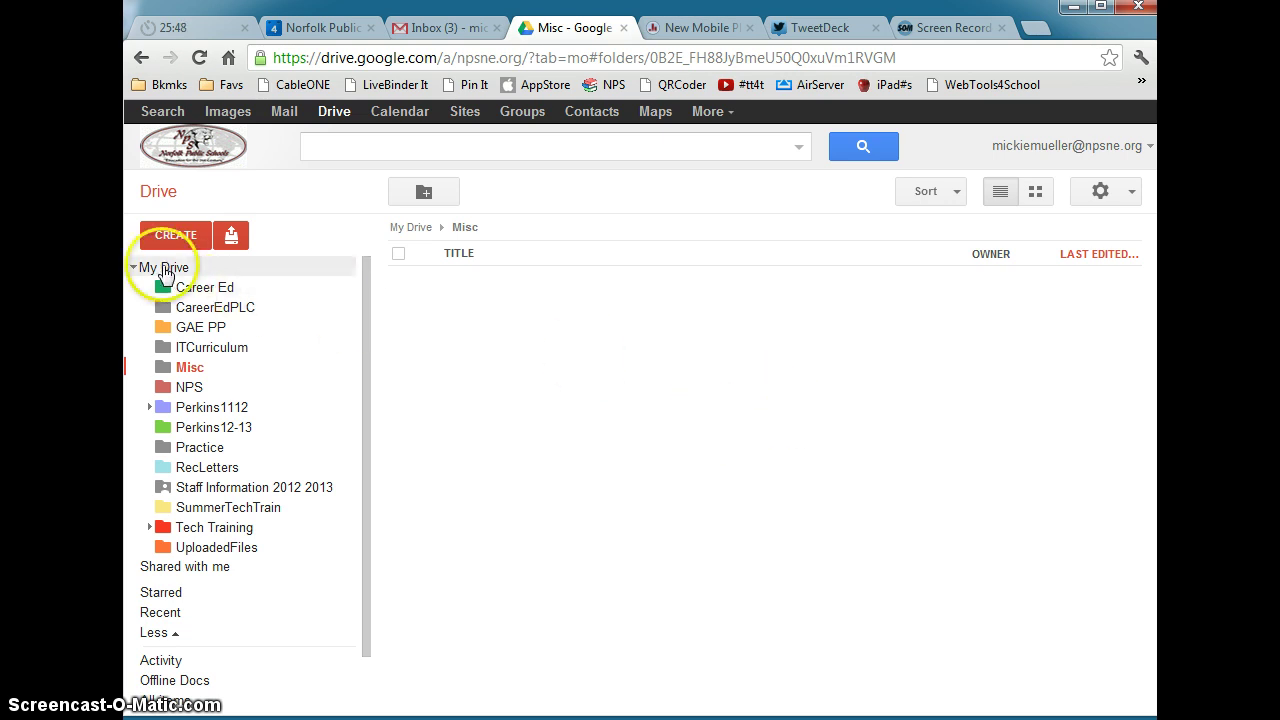
# Step: Return to the My Drive file list and open Practice Document for Organizing
pyautogui.click(163, 268)
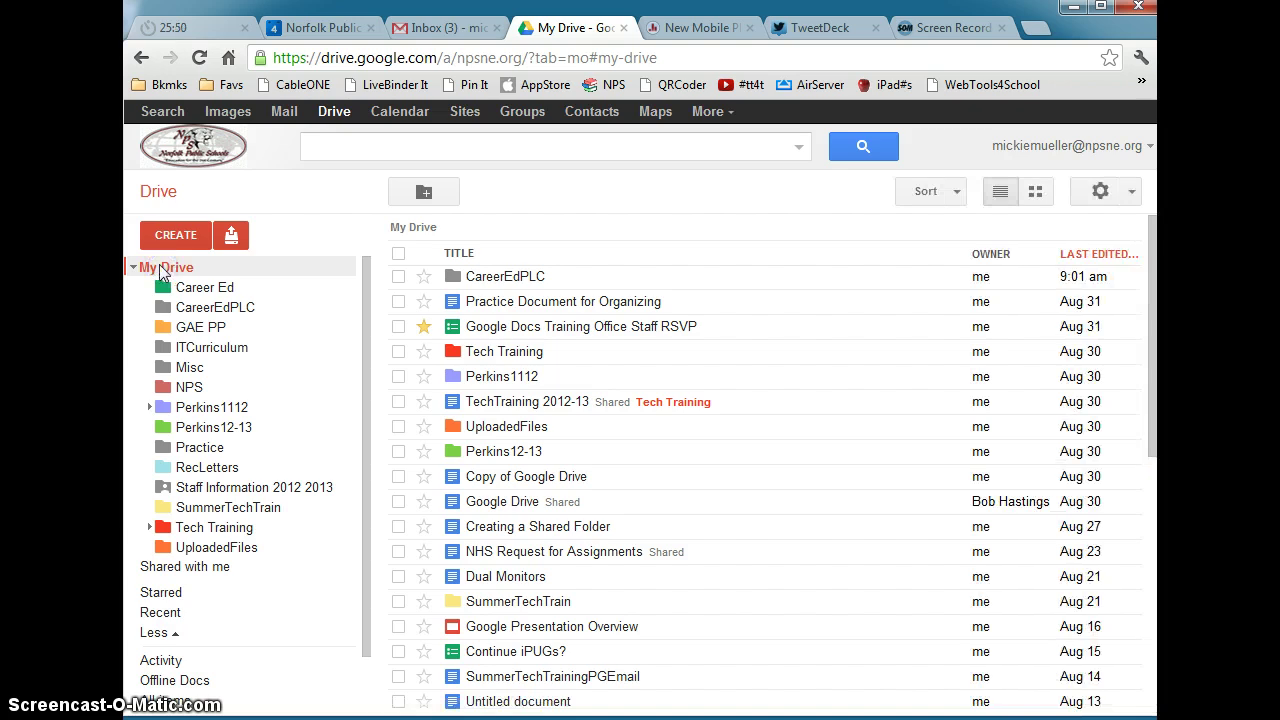
pyautogui.click(548, 302)
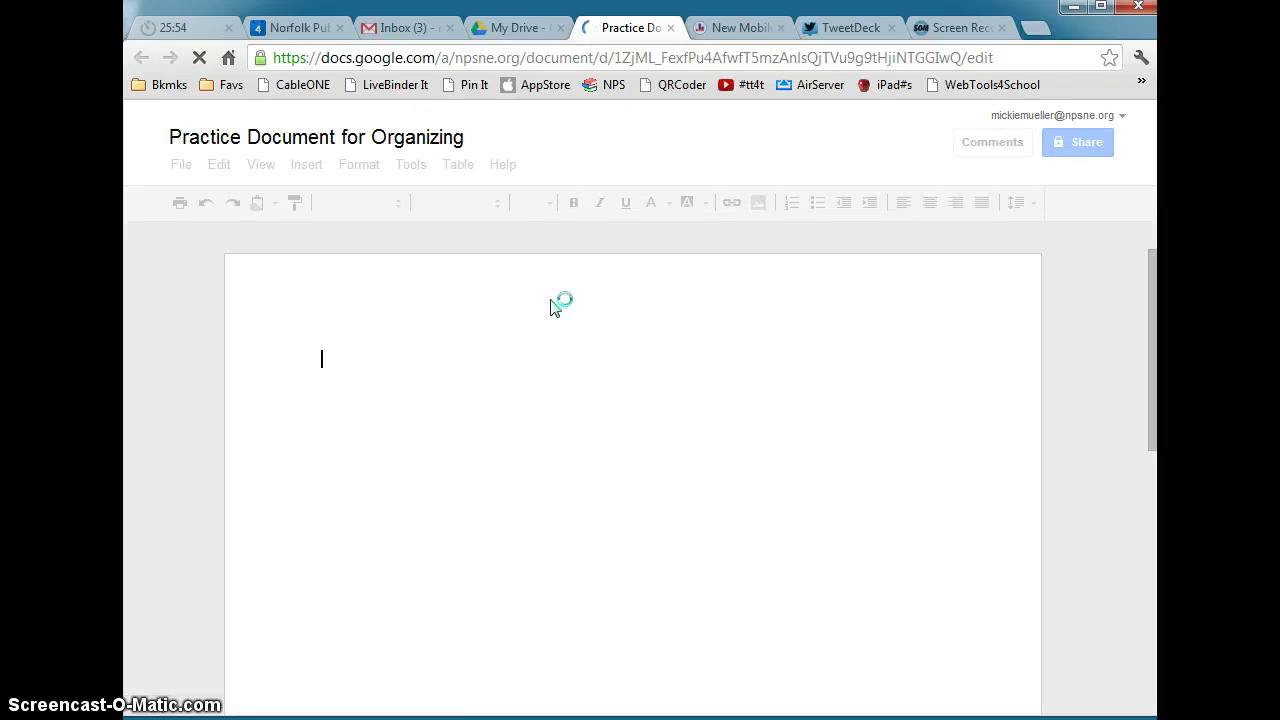
pyautogui.click(614, 340)
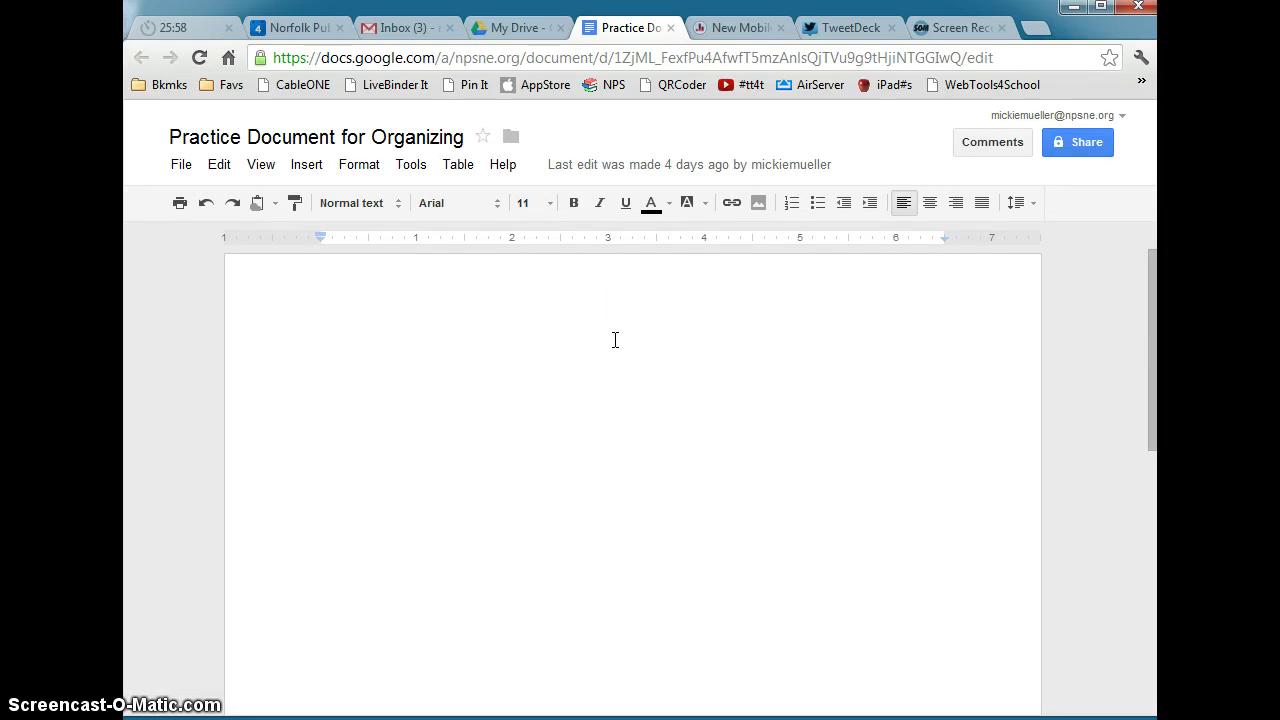
pyautogui.click(608, 340)
# Step: Move the open document from My Drive to the Misc folder and apply the change
pyautogui.click(443, 173)
pyautogui.click(628, 325)
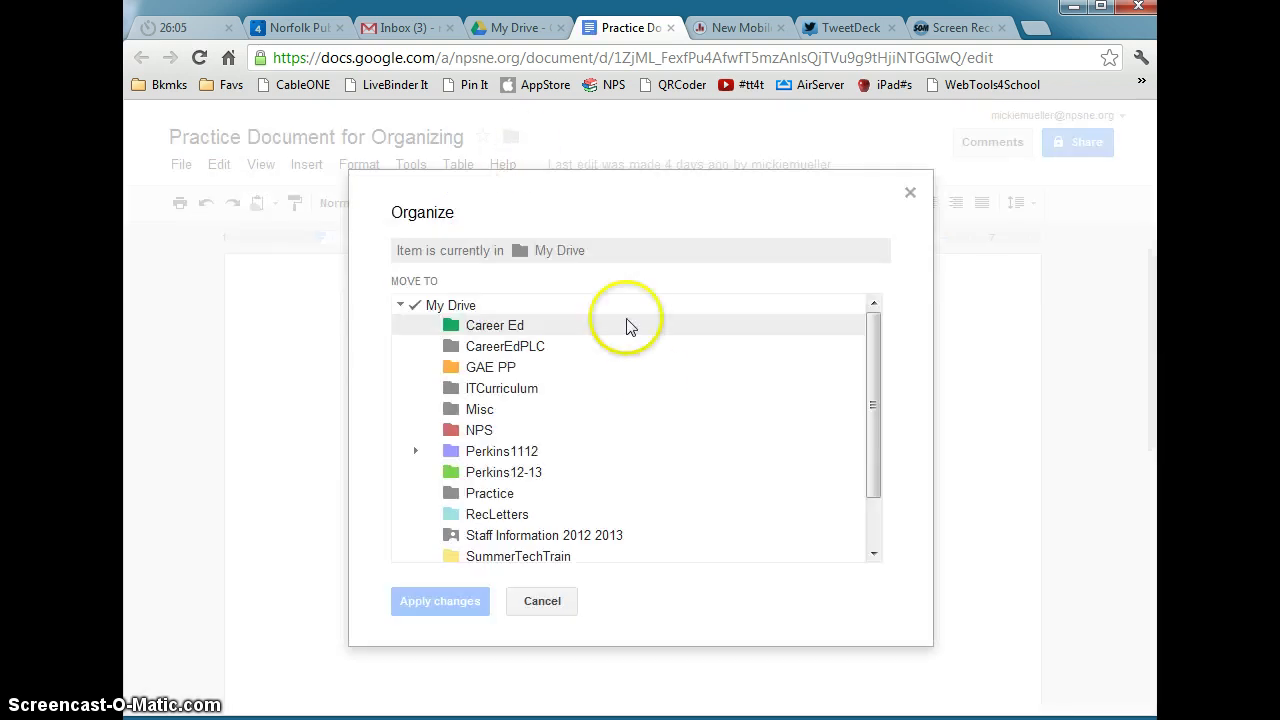
pyautogui.click(644, 388)
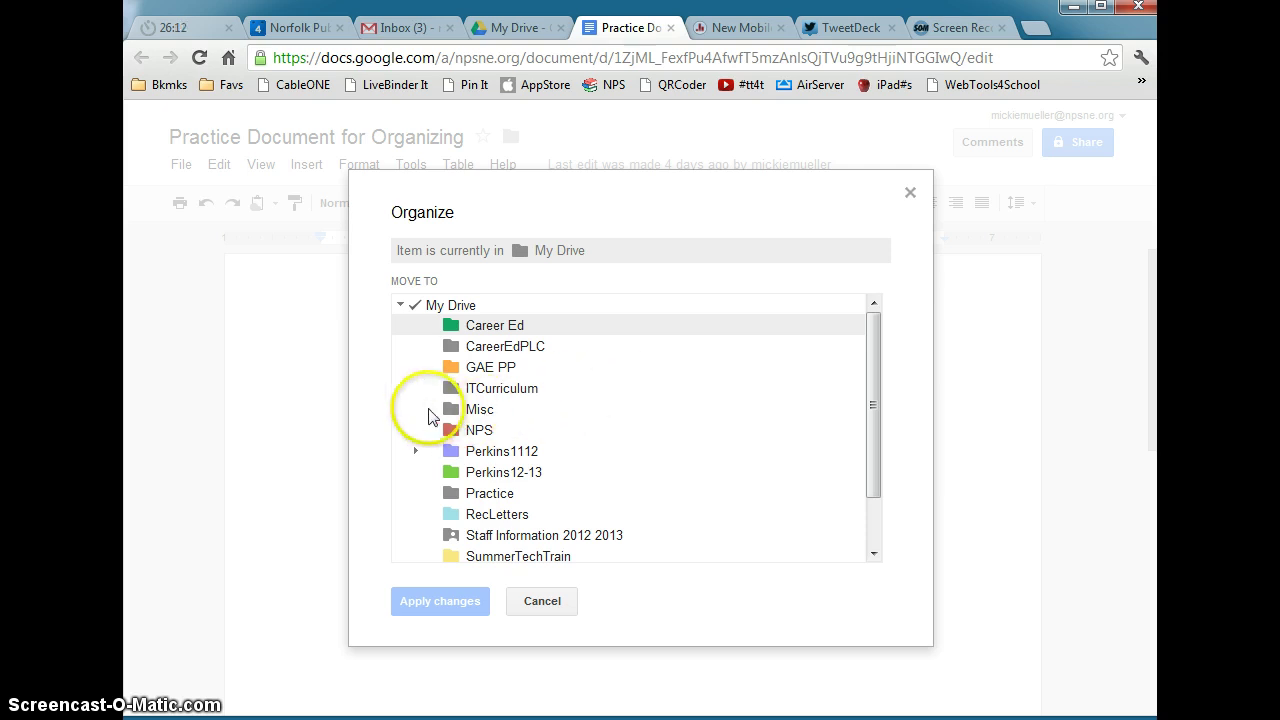
pyautogui.click(430, 410)
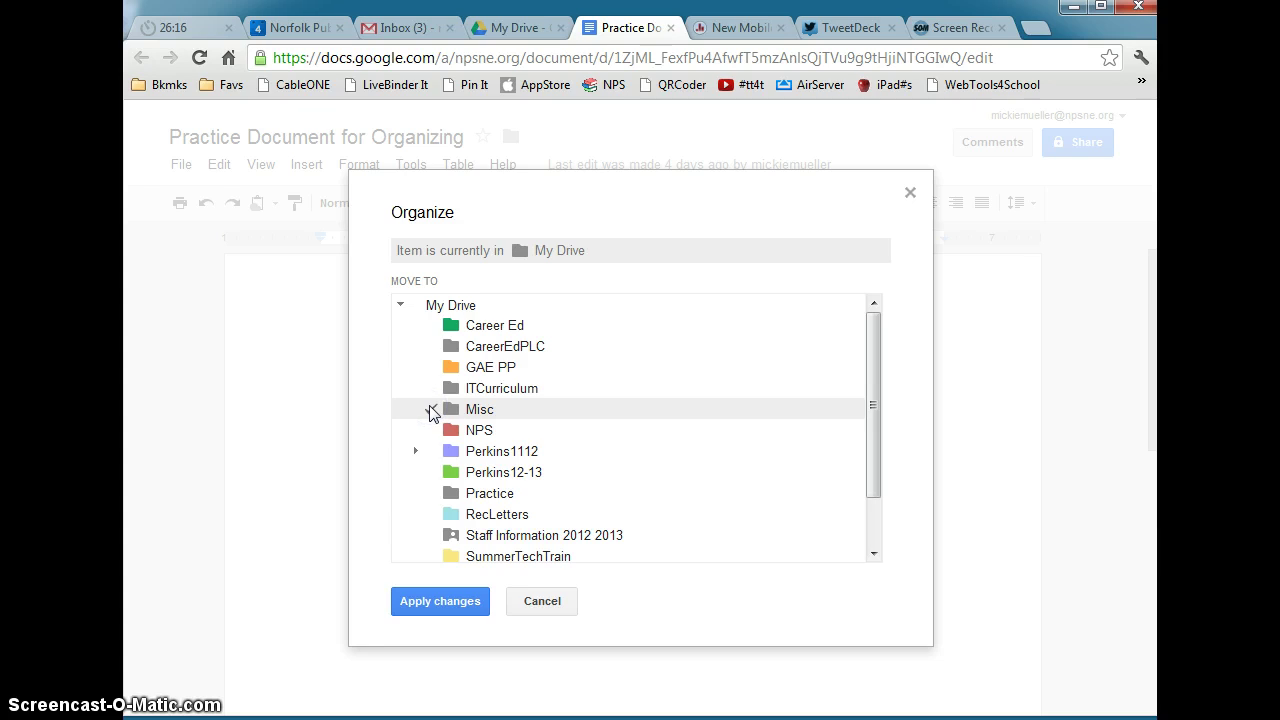
pyautogui.click(433, 412)
pyautogui.click(446, 603)
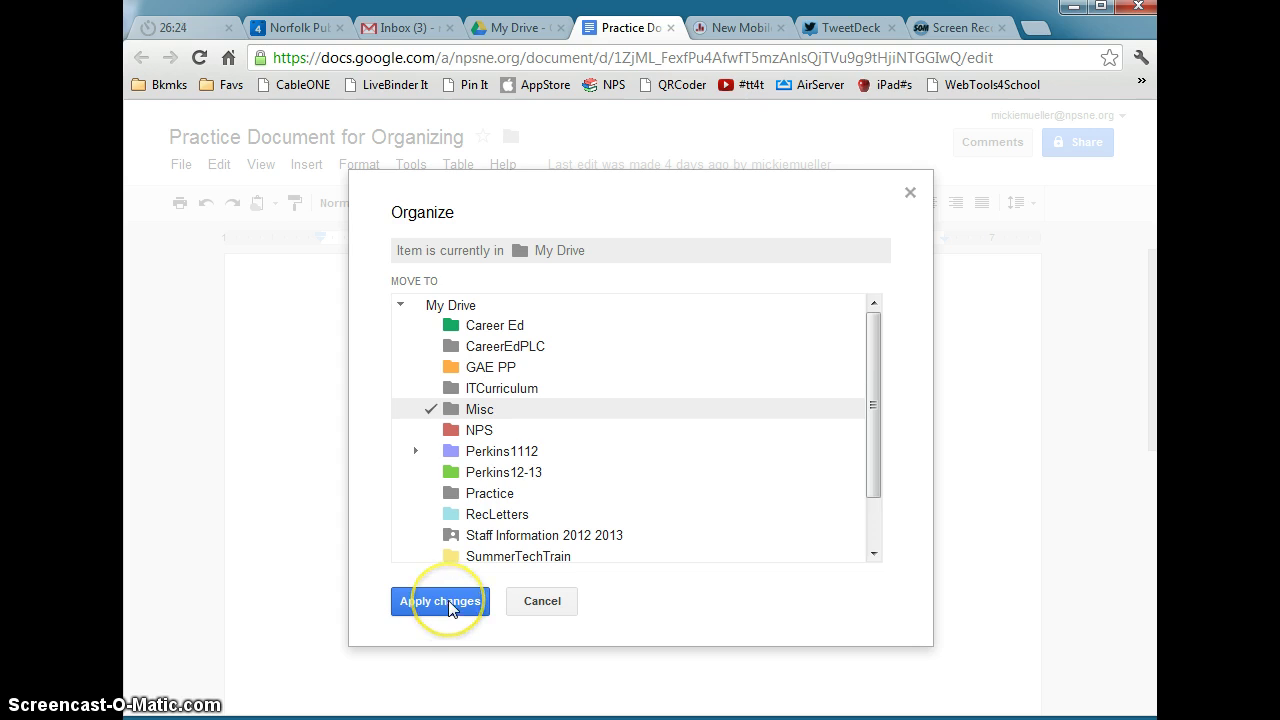
pyautogui.click(448, 603)
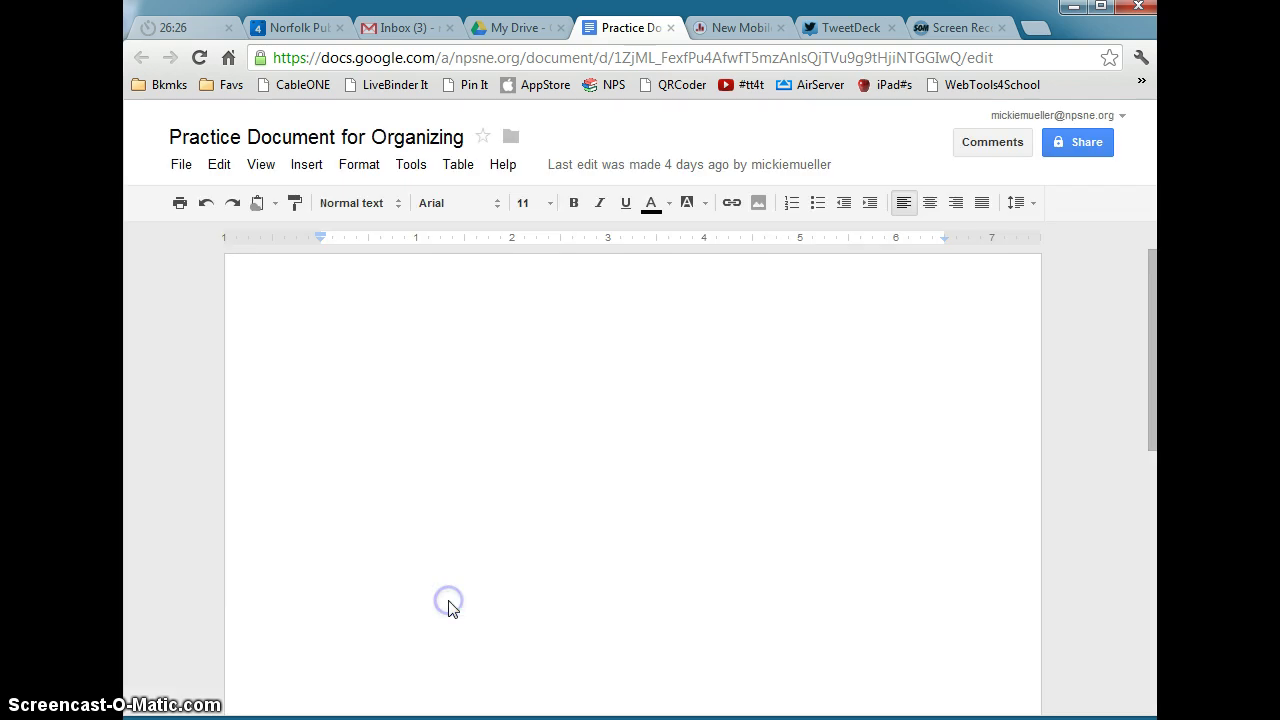
# Step: Check which folder the open document is stored in
pyautogui.click(545, 410)
pyautogui.click(551, 400)
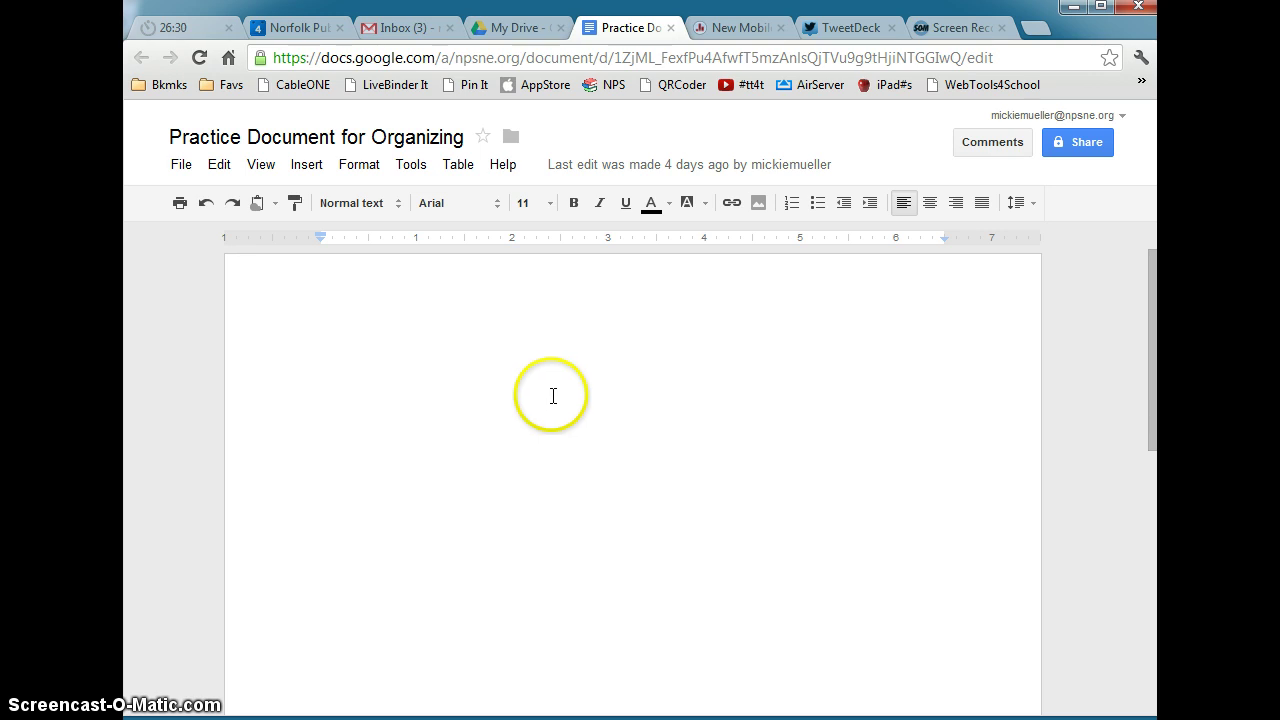
pyautogui.click(511, 140)
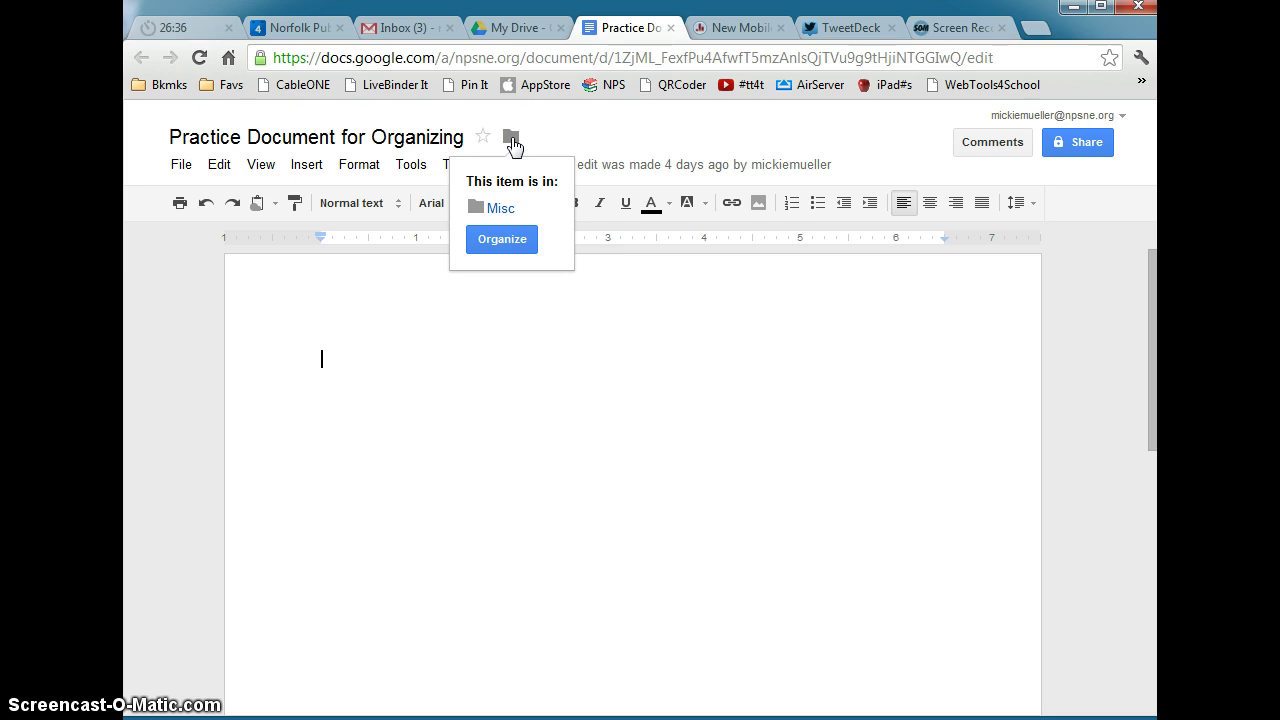
pyautogui.click(511, 140)
pyautogui.click(511, 140)
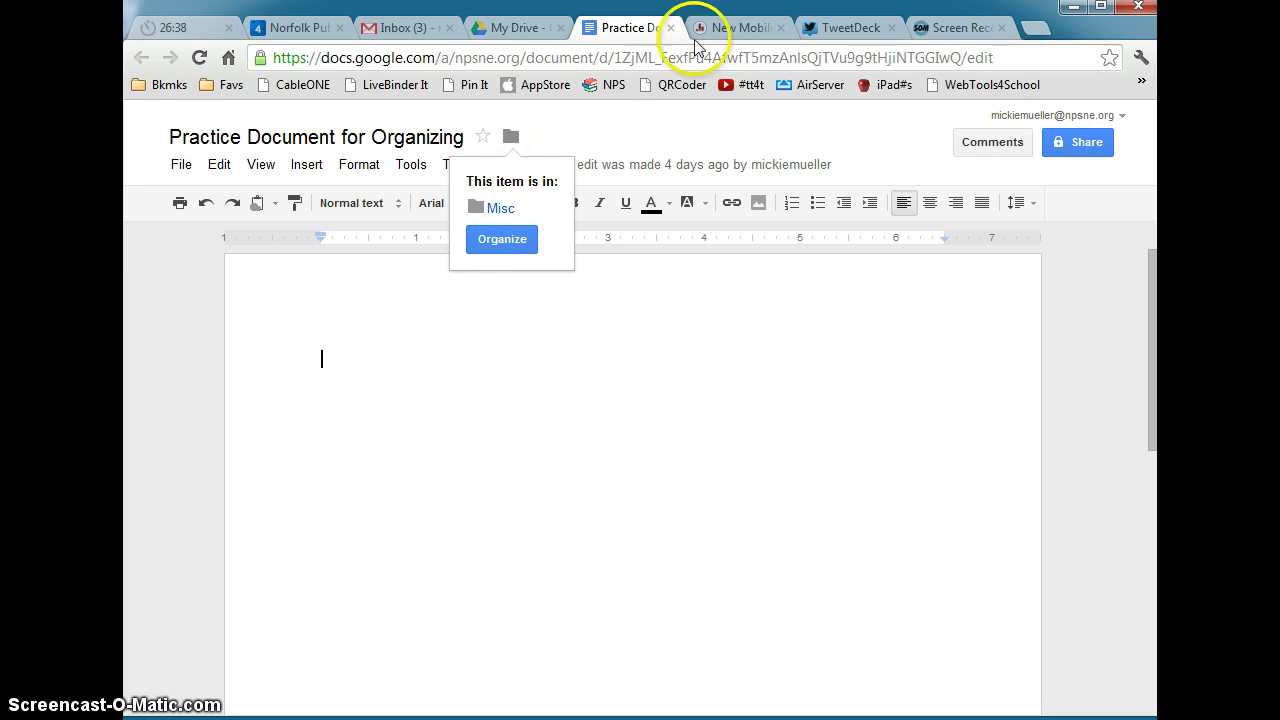
# Step: Close the practice document and open the Misc folder from the My Drive file list
pyautogui.click(670, 27)
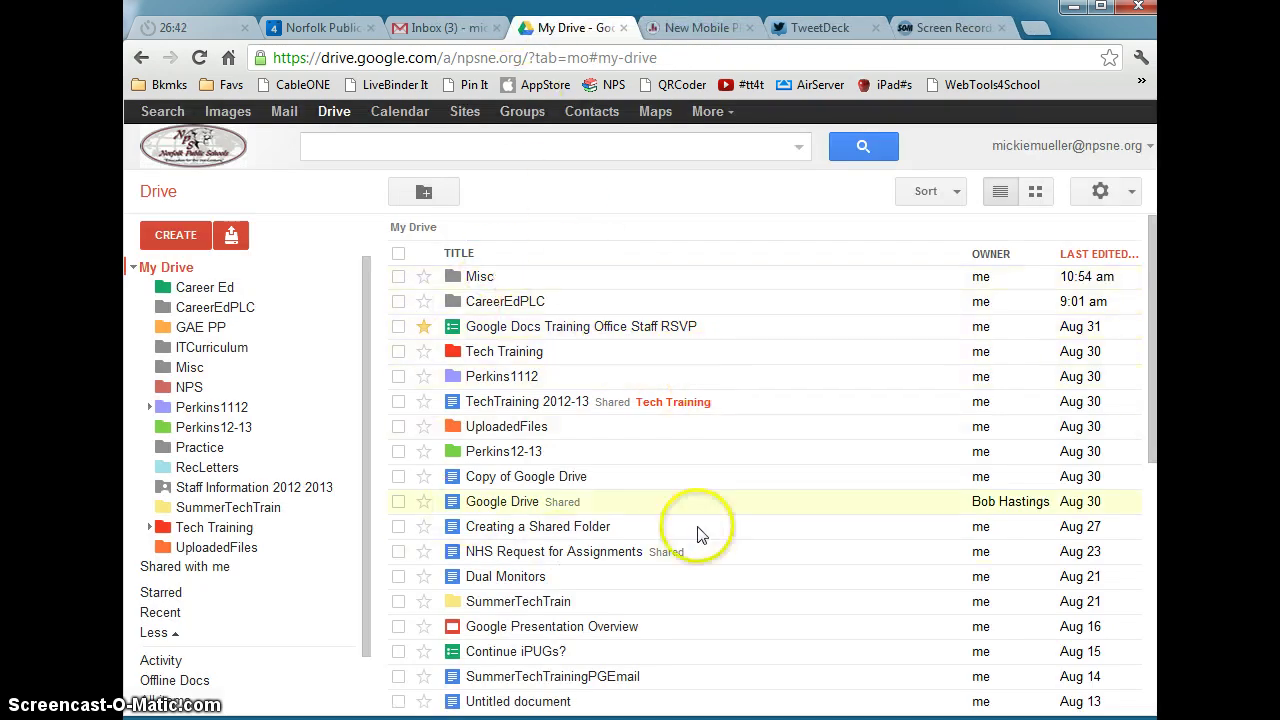
pyautogui.click(484, 278)
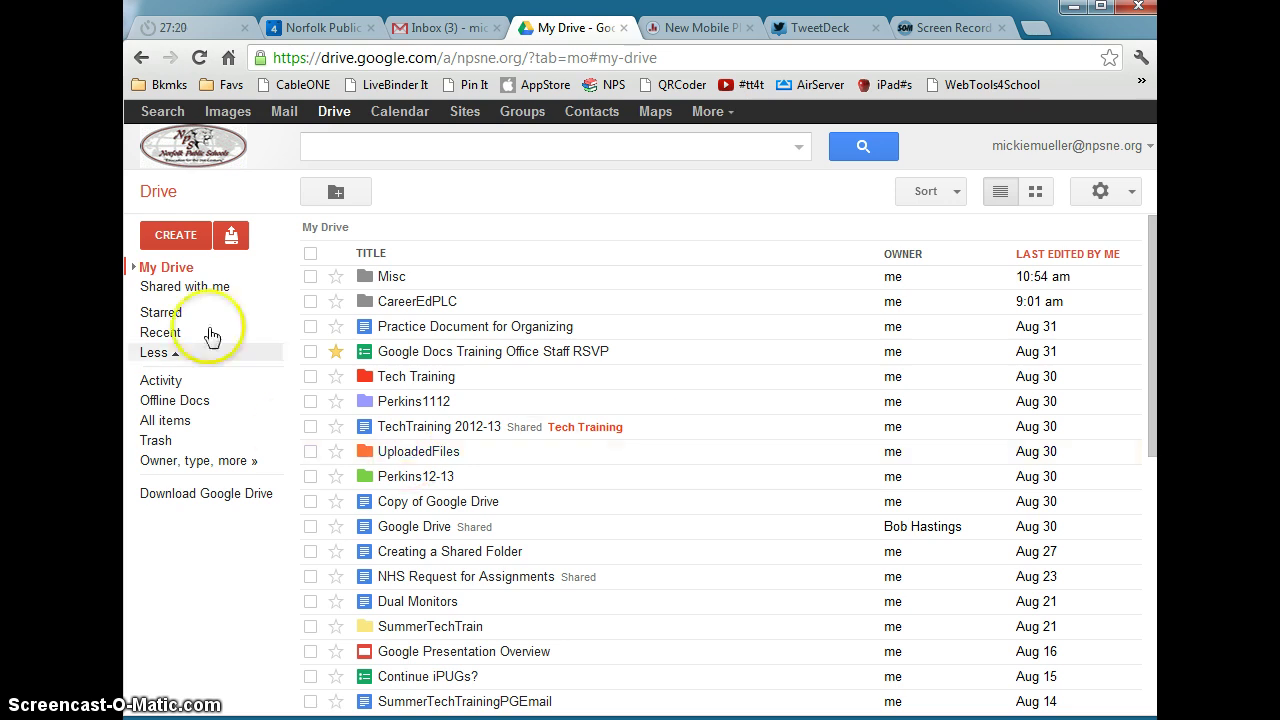
# Step: Expand the My Drive folder tree and move Practice Document for Organizing from the file list into the Misc folder
pyautogui.click(134, 268)
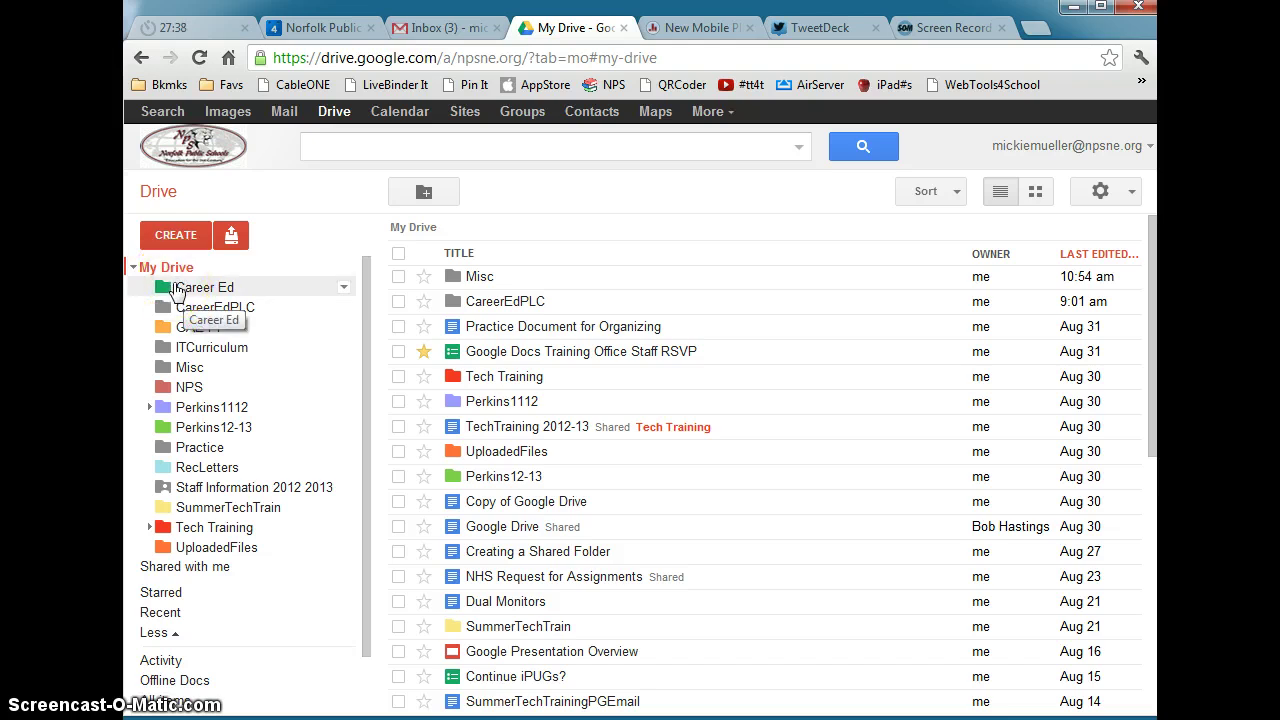
pyautogui.click(537, 328)
pyautogui.moveTo(537, 328); pyautogui.dragTo(349, 329)
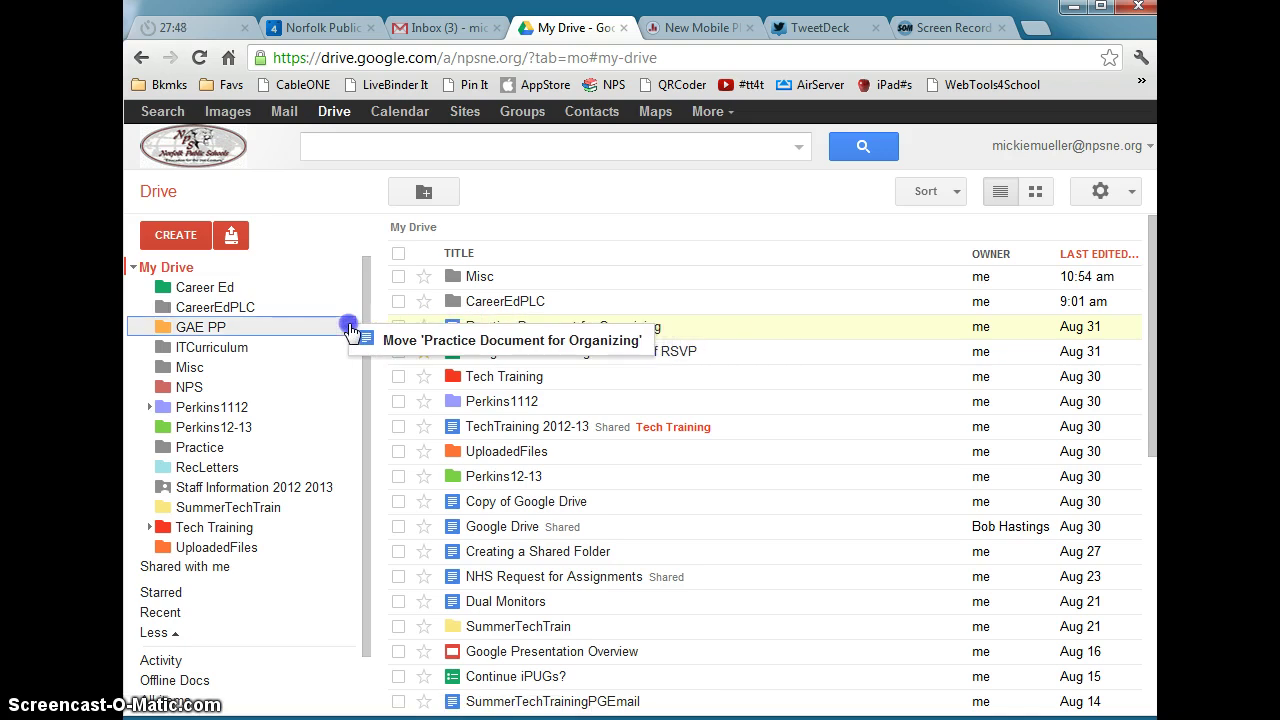
pyautogui.moveTo(349, 329)
pyautogui.mouseDown()
pyautogui.moveTo(196, 369)
pyautogui.moveTo(212, 368)
pyautogui.mouseUp()
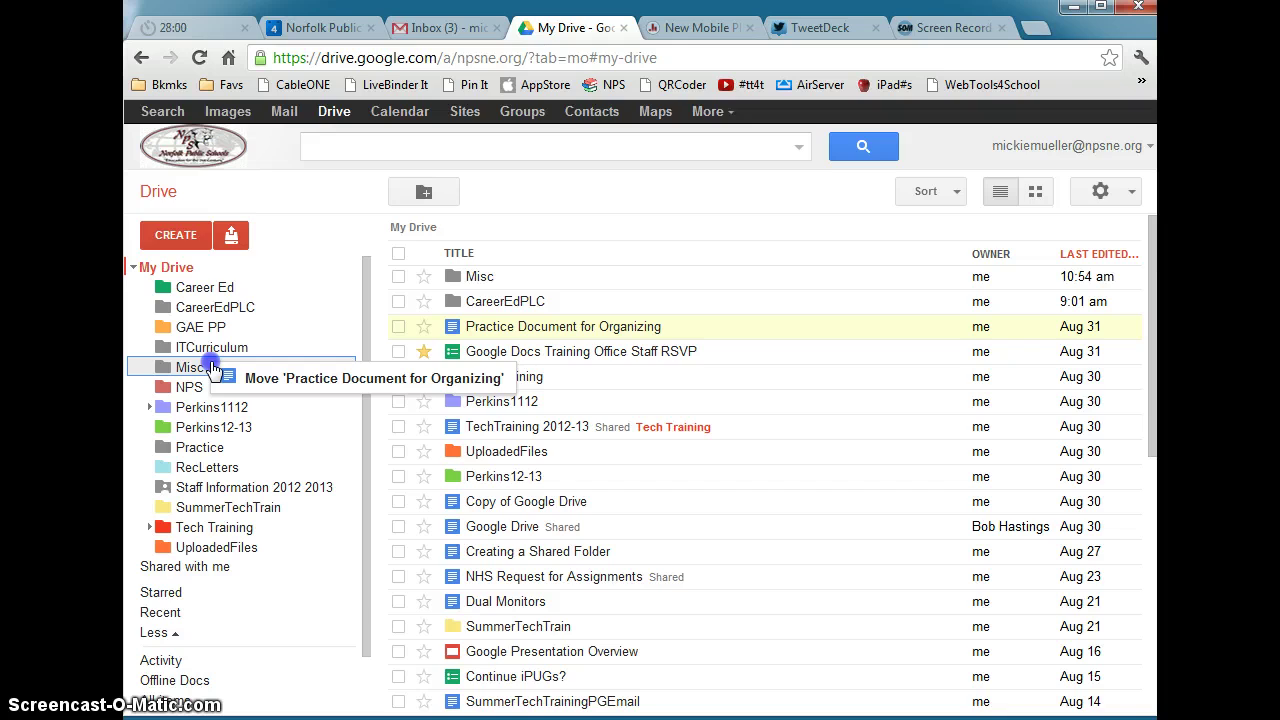
pyautogui.moveTo(212, 368); pyautogui.dragTo(212, 369)
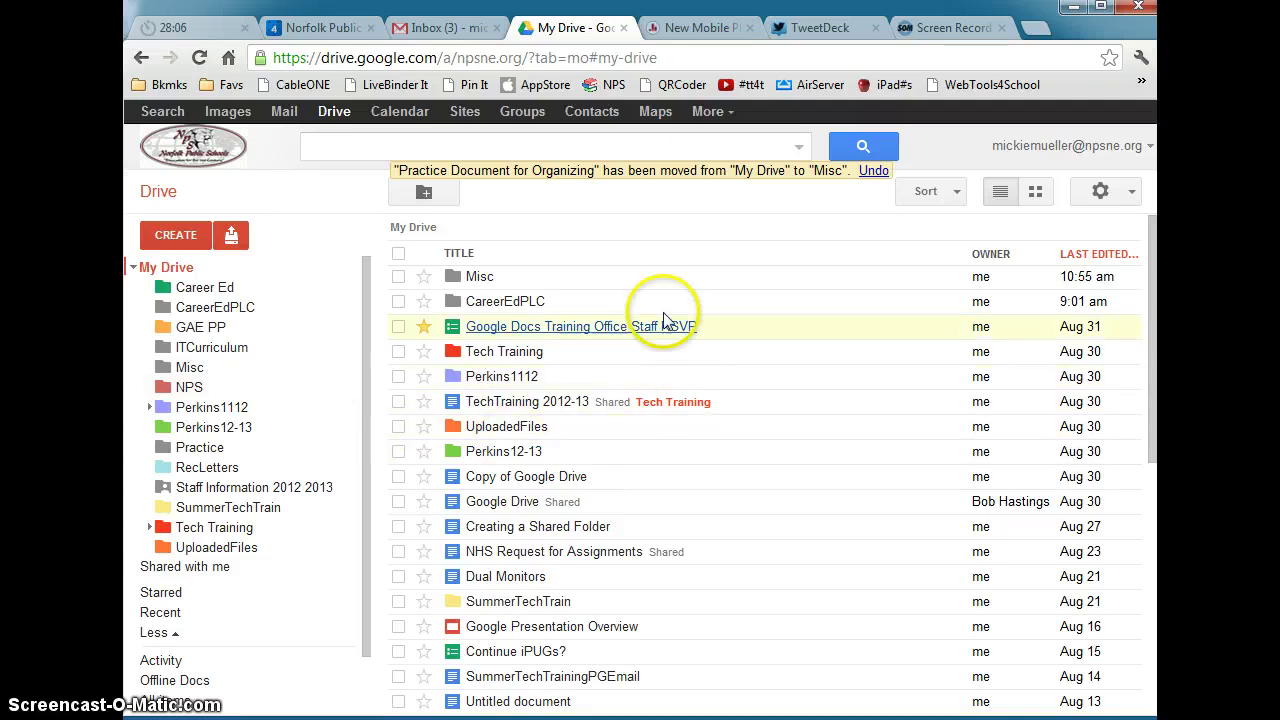
# Step: View the contents of the Misc folder and return to My Drive
pyautogui.click(189, 368)
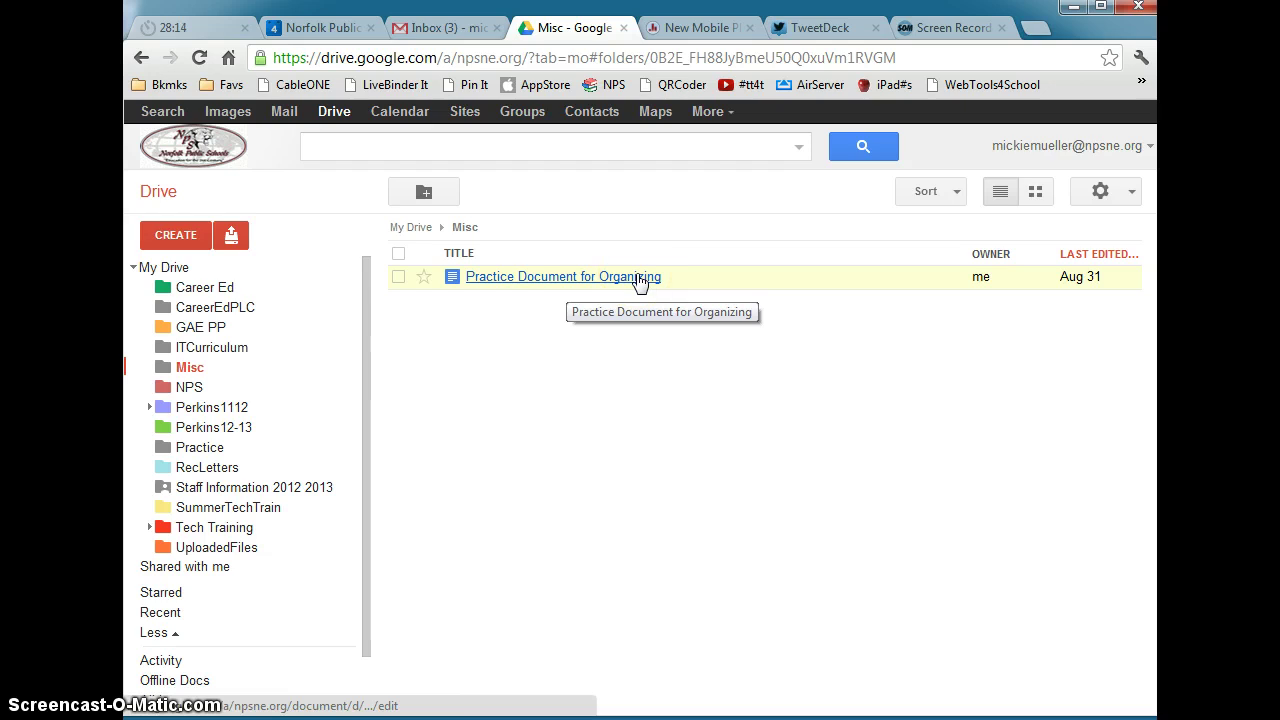
pyautogui.click(163, 267)
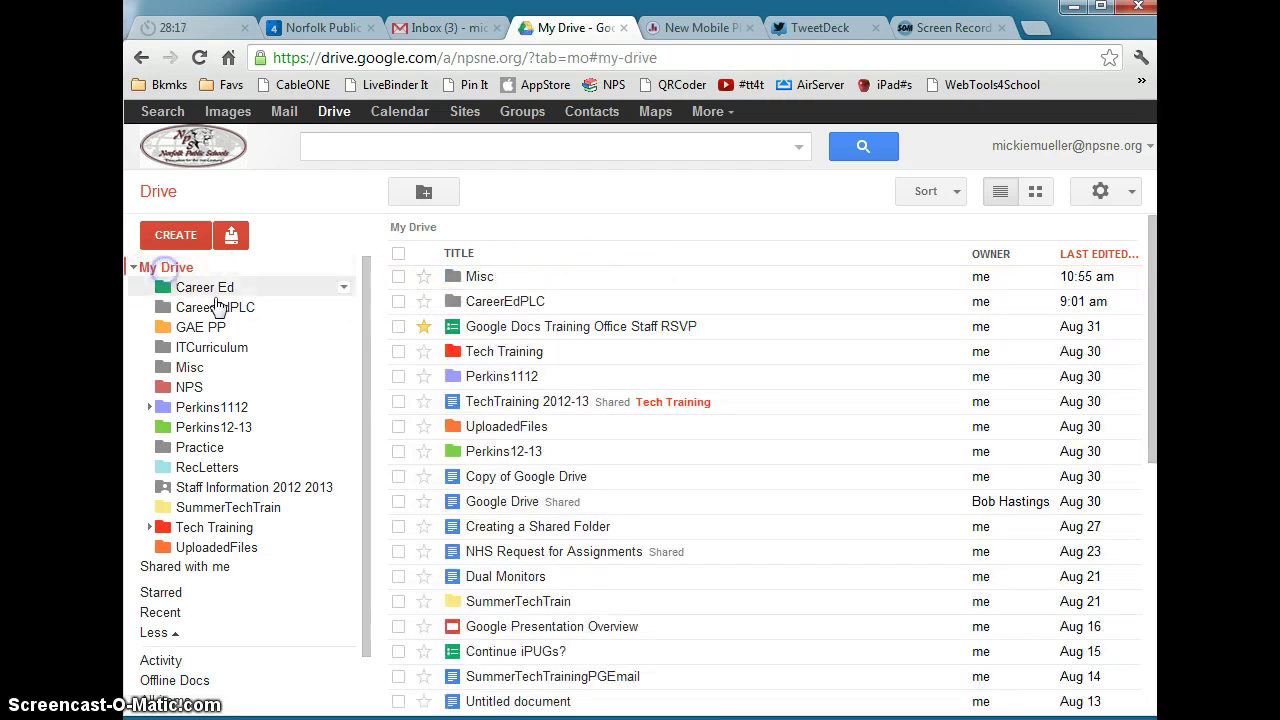
pyautogui.click(497, 404)
pyautogui.moveTo(497, 404)
pyautogui.mouseDown()
pyautogui.moveTo(428, 402)
pyautogui.moveTo(478, 402)
pyautogui.mouseUp()
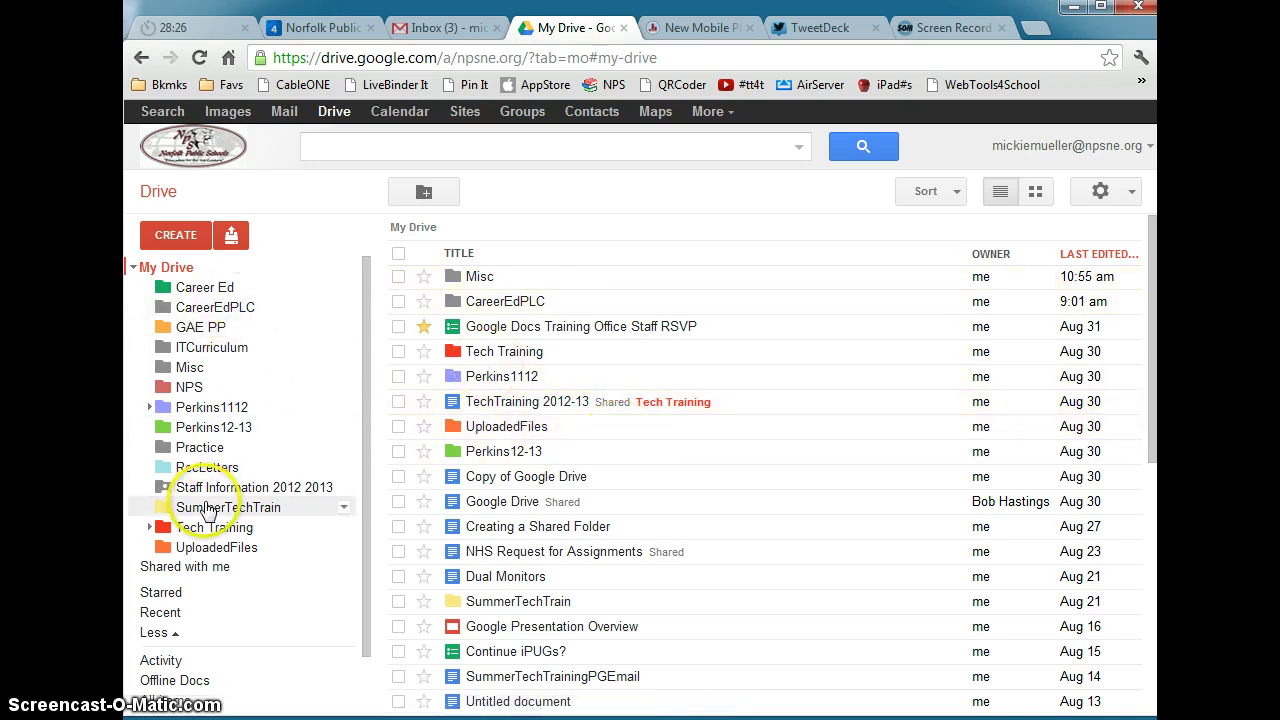
pyautogui.click(726, 408)
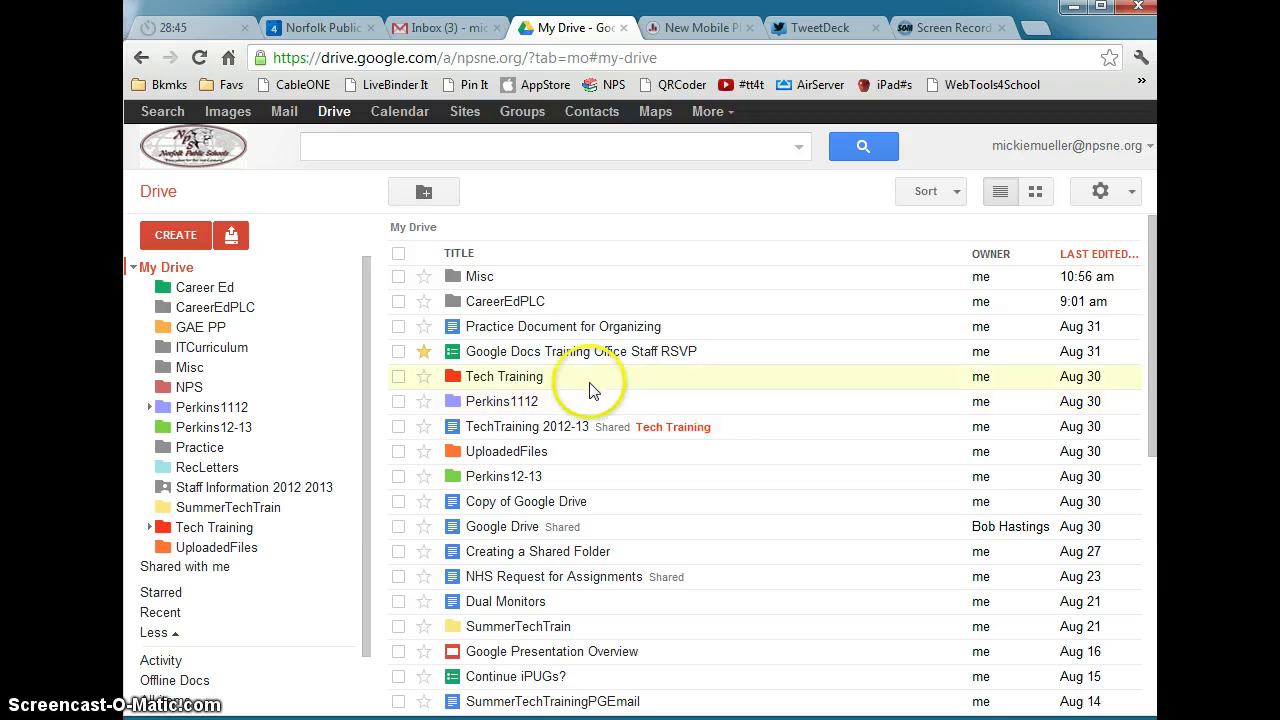
# Step: Use Organize to move Practice Document for Organizing from the My Drive list to Misc, and open that folder
pyautogui.click(398, 328)
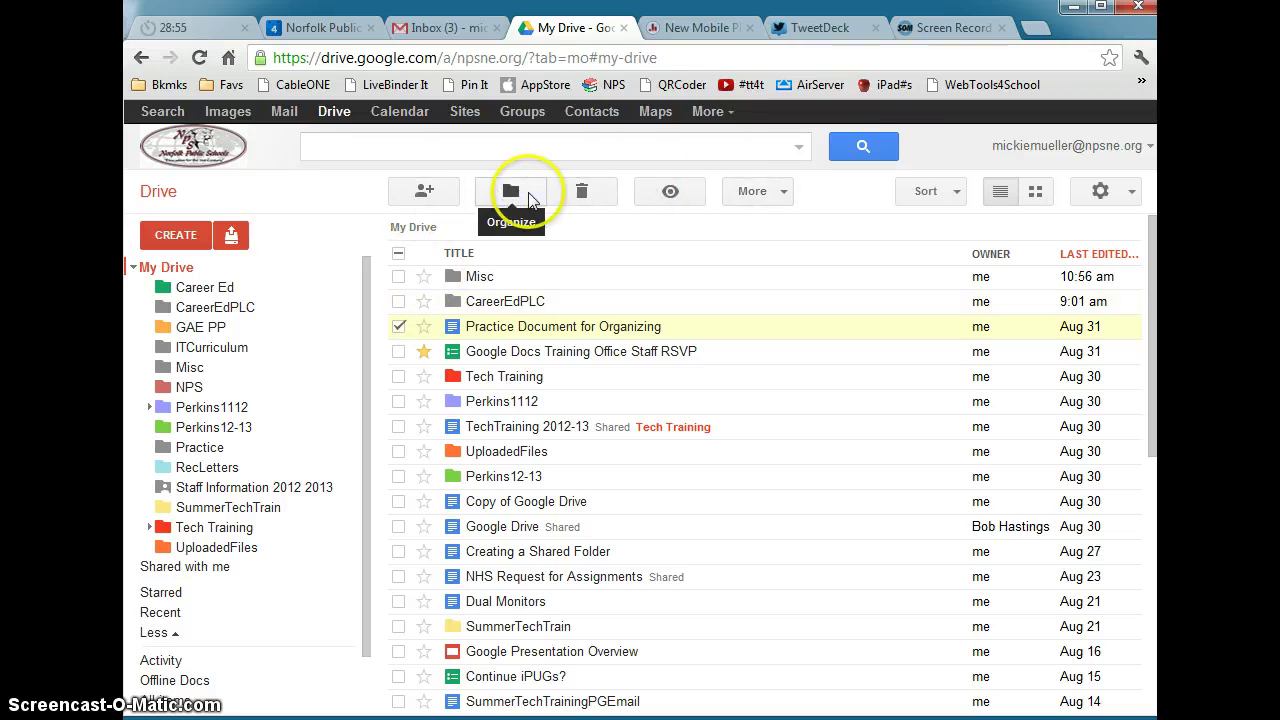
pyautogui.click(522, 200)
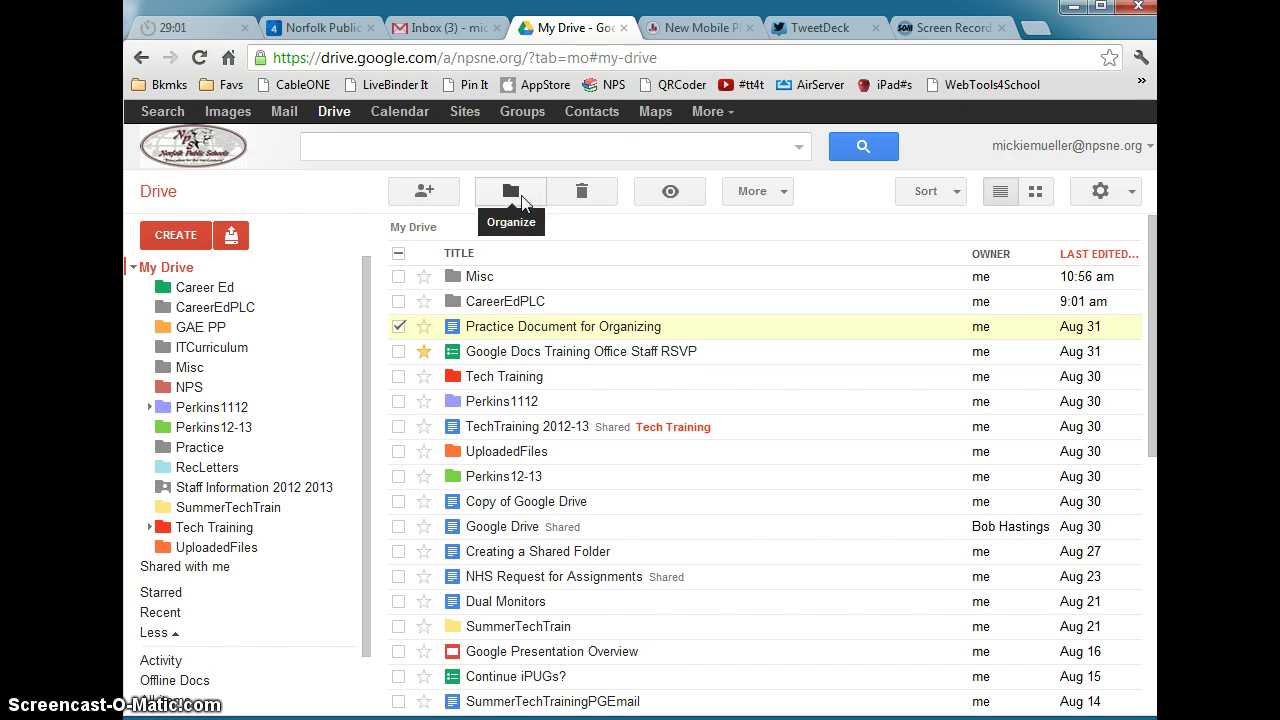
pyautogui.click(522, 200)
pyautogui.click(530, 210)
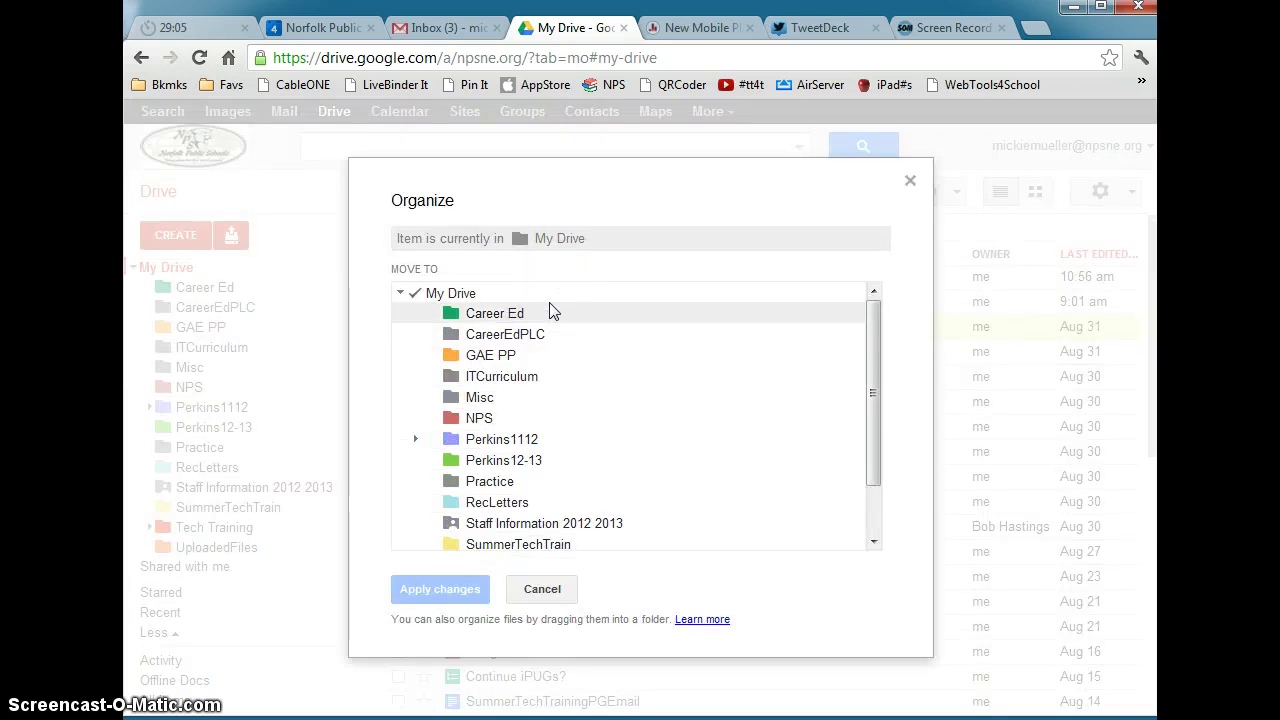
pyautogui.click(556, 314)
pyautogui.click(458, 400)
pyautogui.click(427, 402)
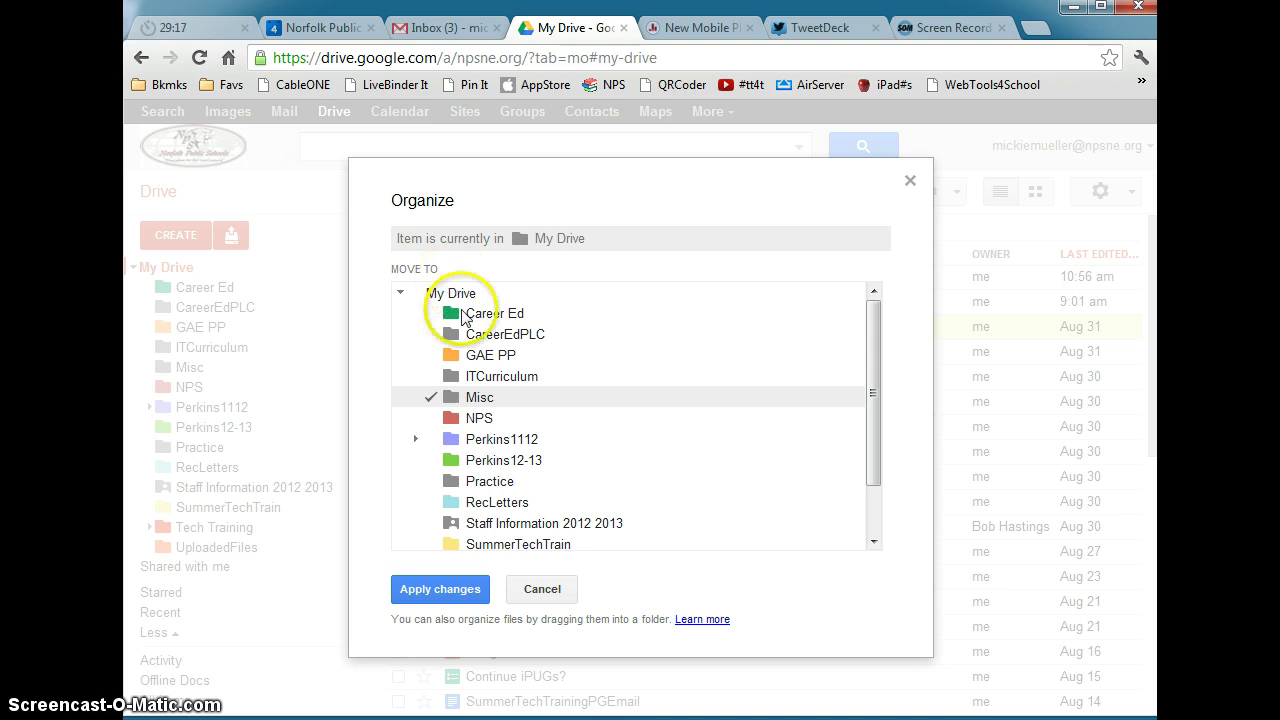
pyautogui.click(468, 592)
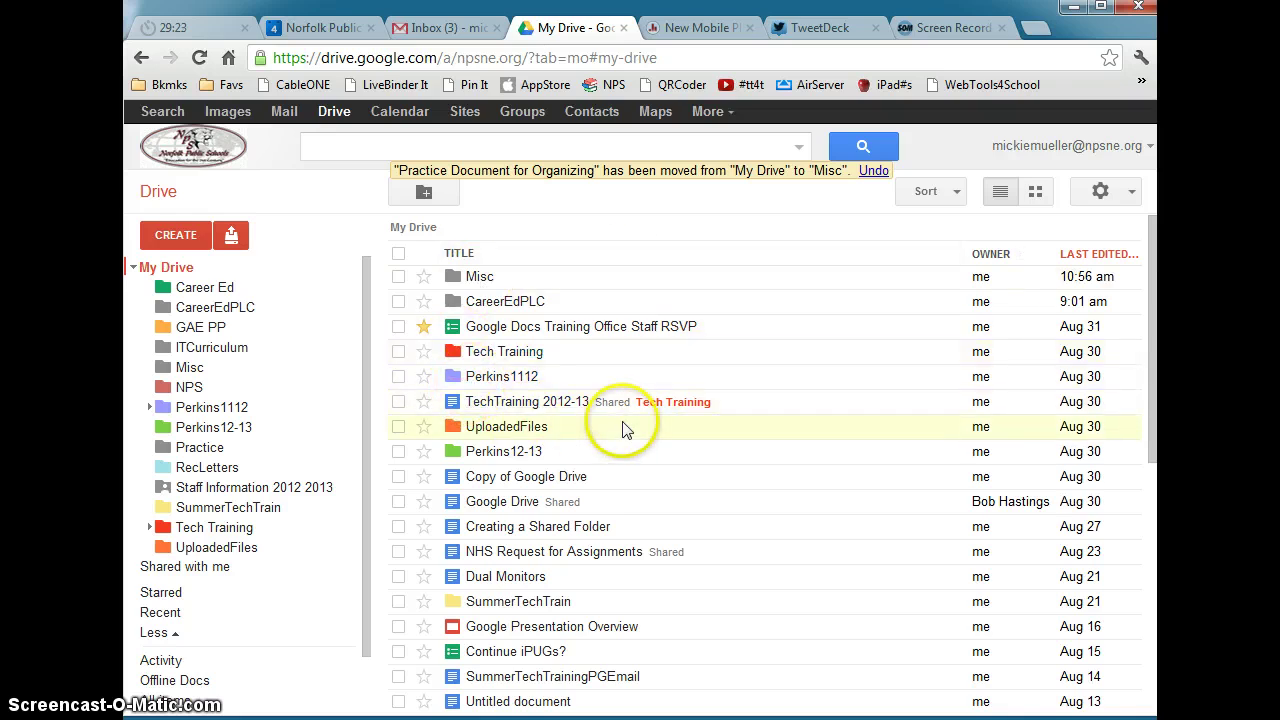
pyautogui.click(190, 368)
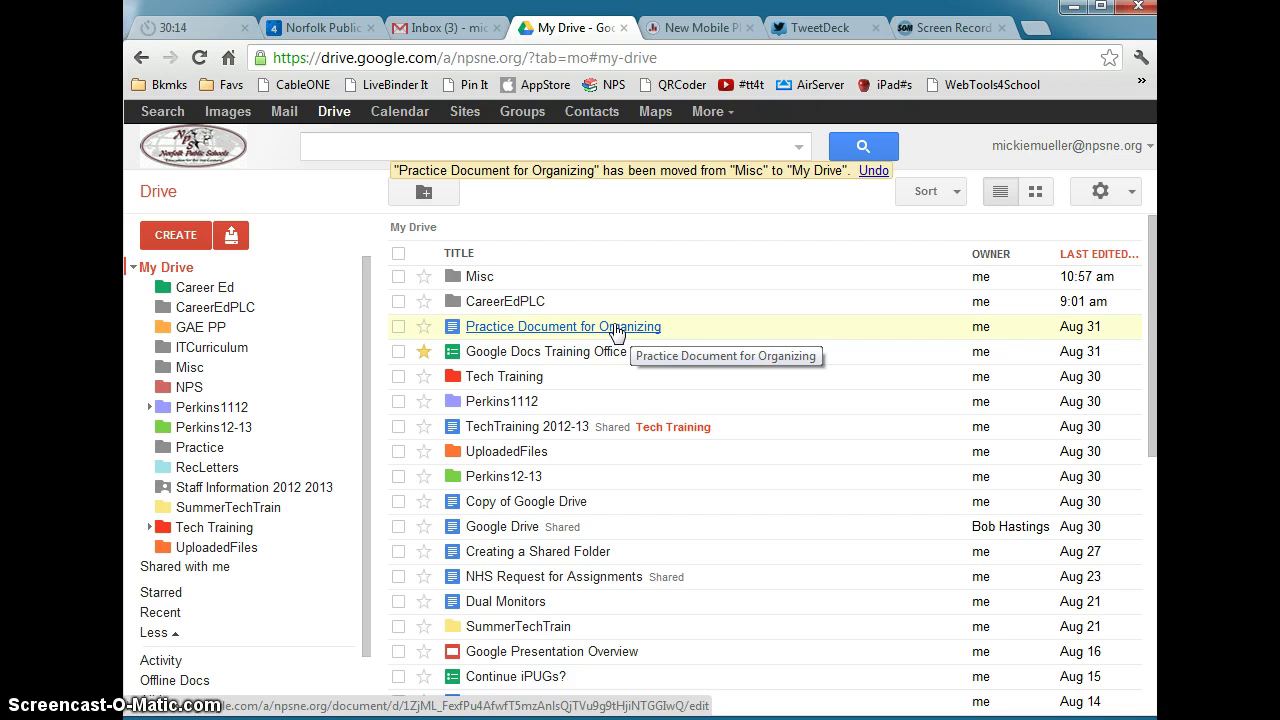
# Step: Add Practice Document for Organizing to the Misc folder while also keeping it in My Drive
pyautogui.moveTo(615, 332); pyautogui.dragTo(521, 327)
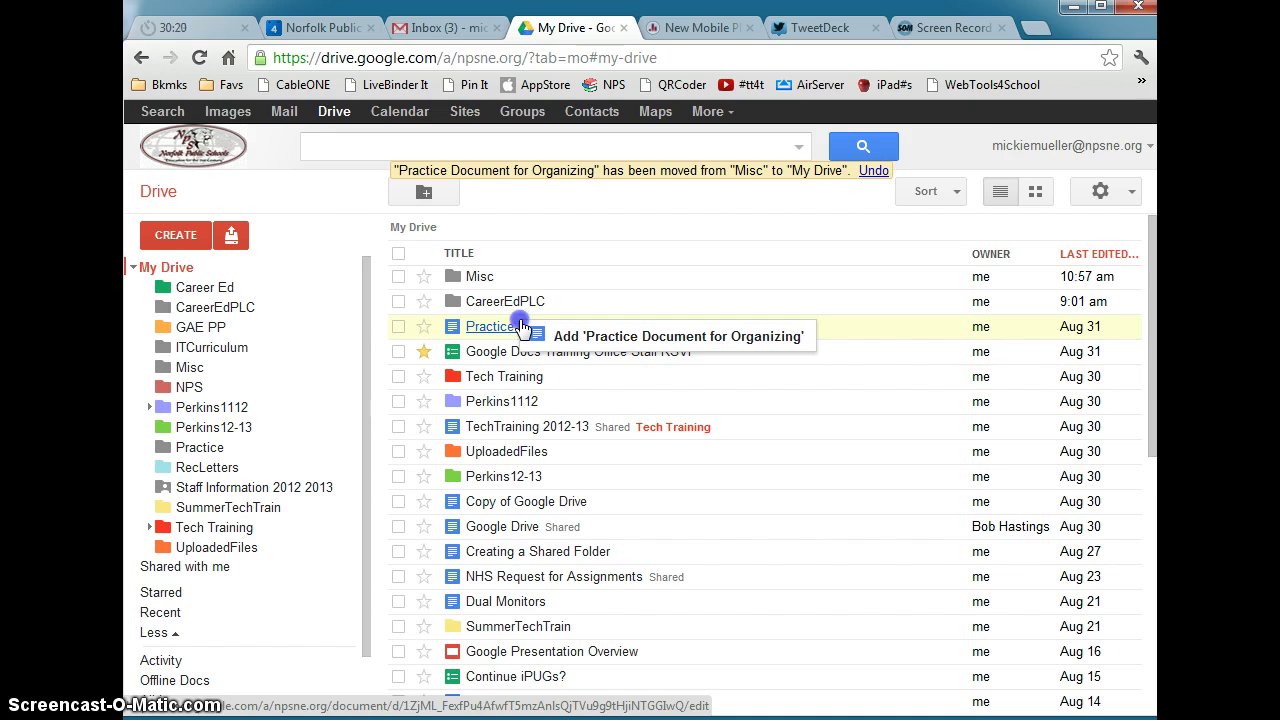
pyautogui.moveTo(521, 327); pyautogui.dragTo(224, 370)
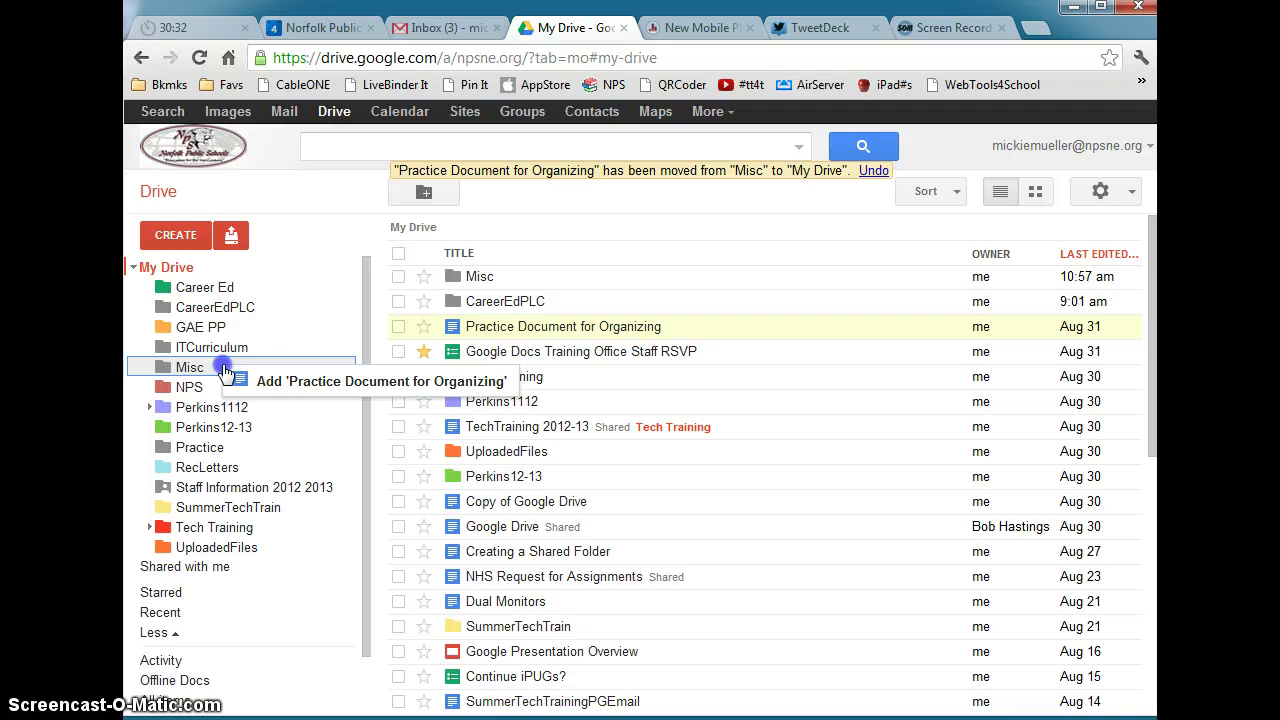
pyautogui.moveTo(224, 370); pyautogui.dragTo(225, 372)
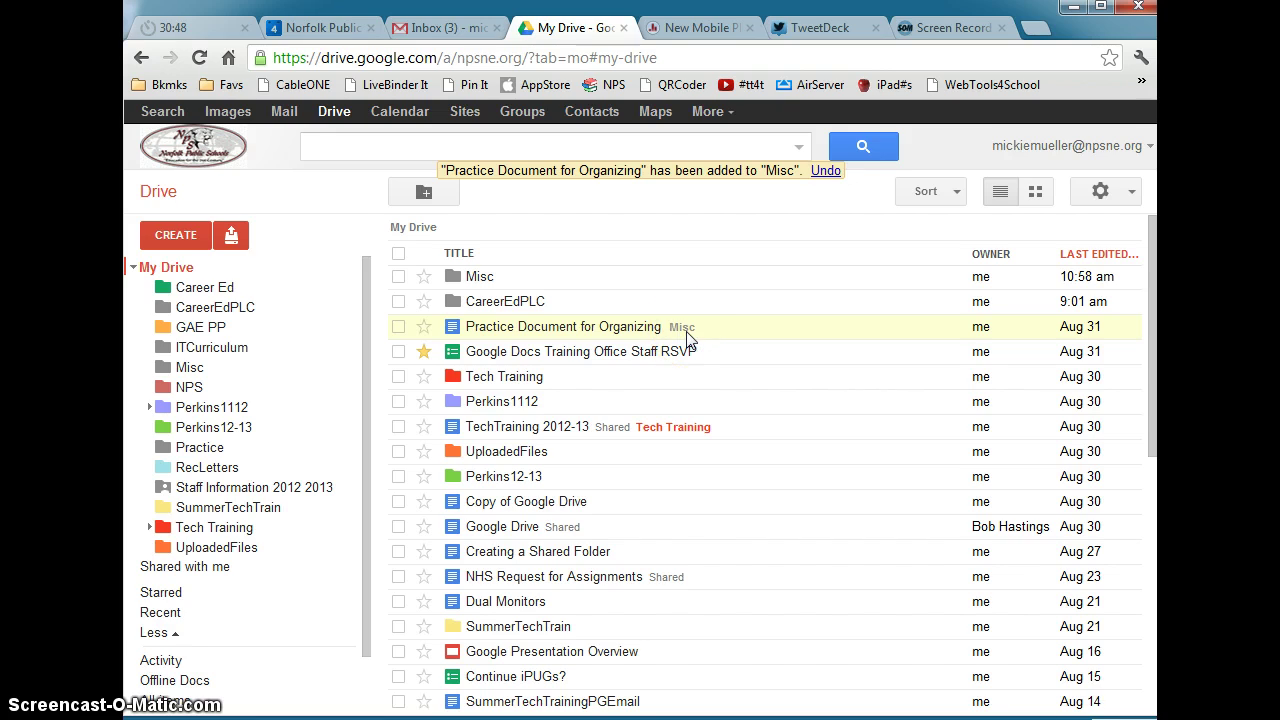
# Step: Check the folder labels beside Practice Document for Organizing in both the Misc folder and My Drive
pyautogui.click(189, 367)
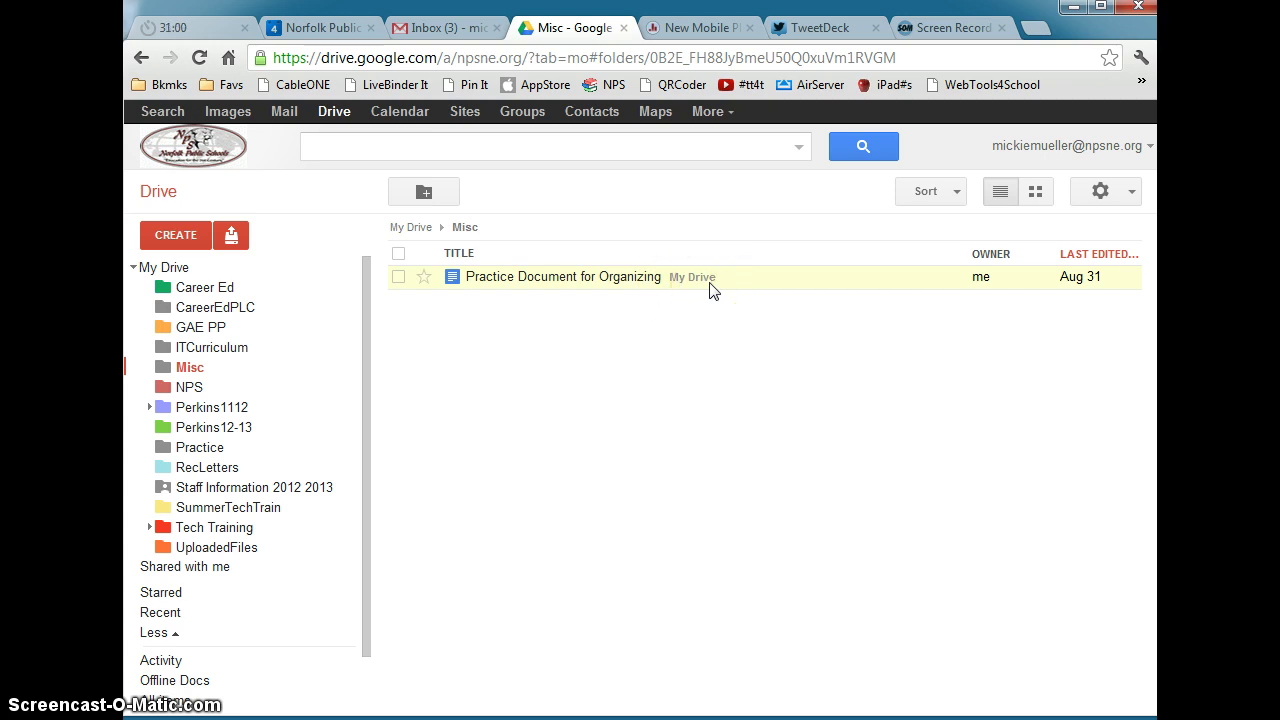
pyautogui.moveTo(480, 288); pyautogui.dragTo(160, 267)
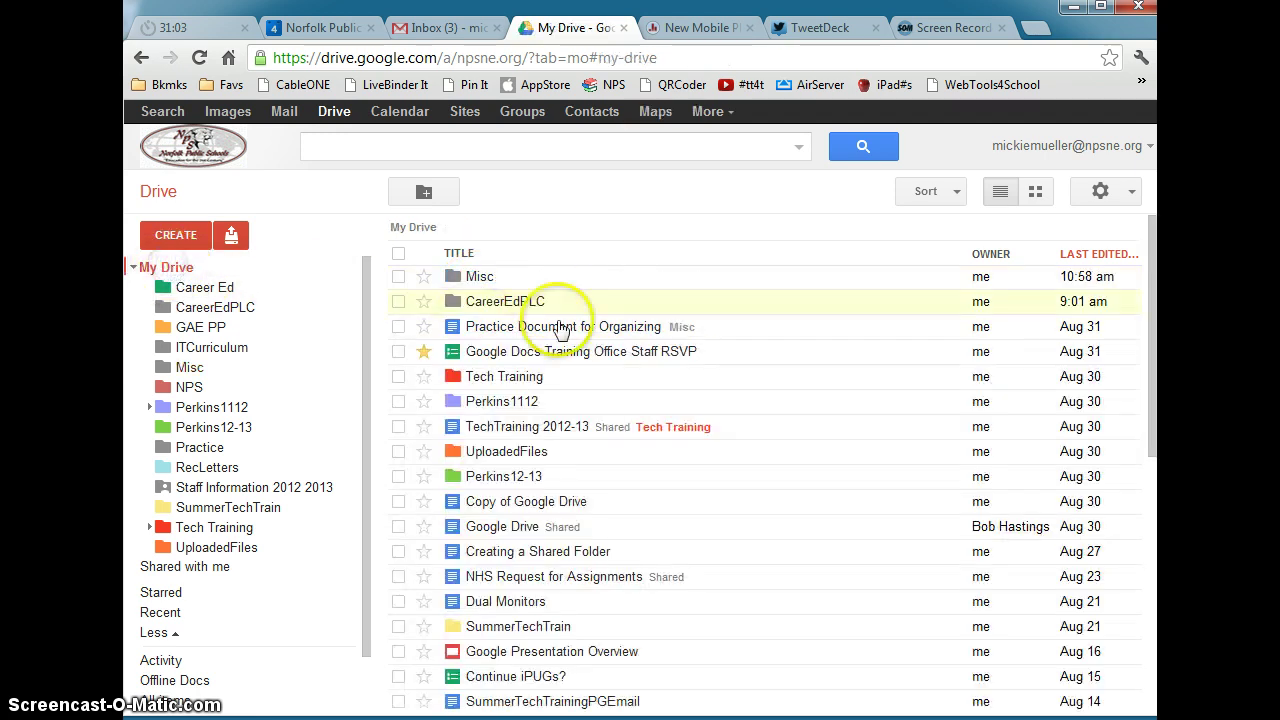
pyautogui.click(684, 338)
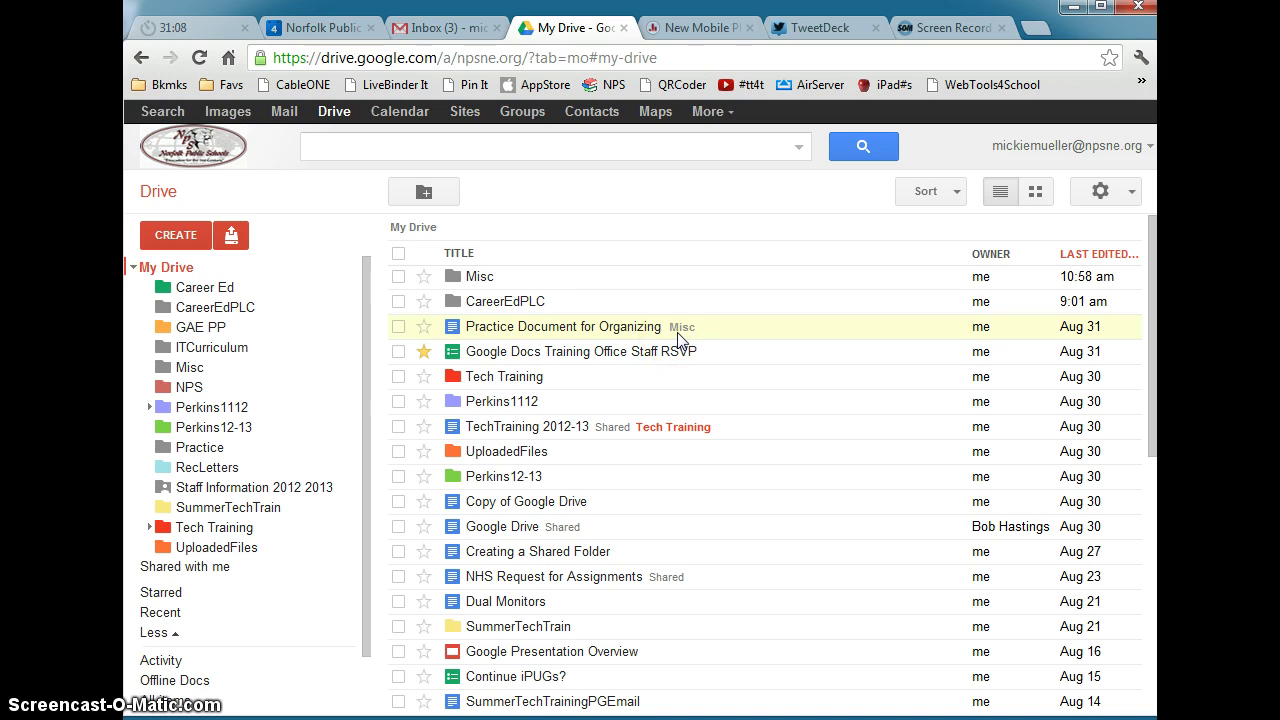